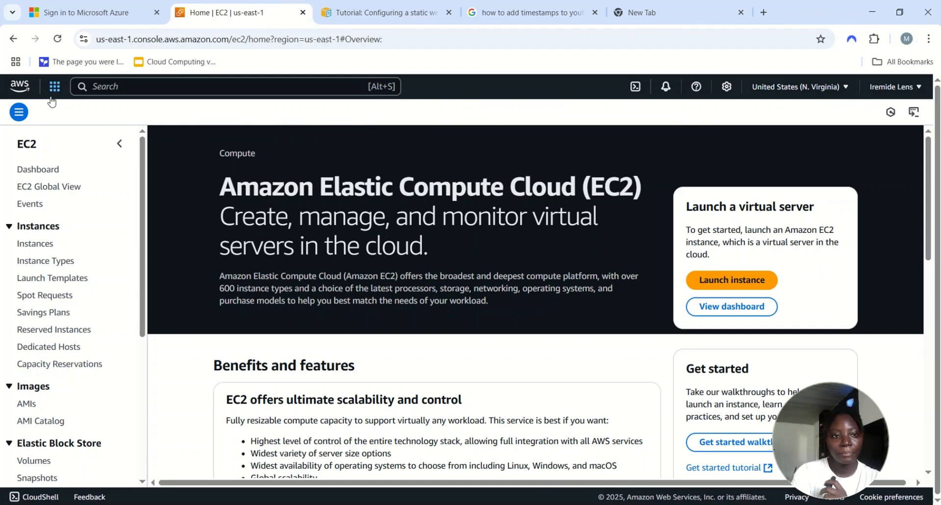
Search the AWS services for s3 and open the S3 service
left_click(54, 95)
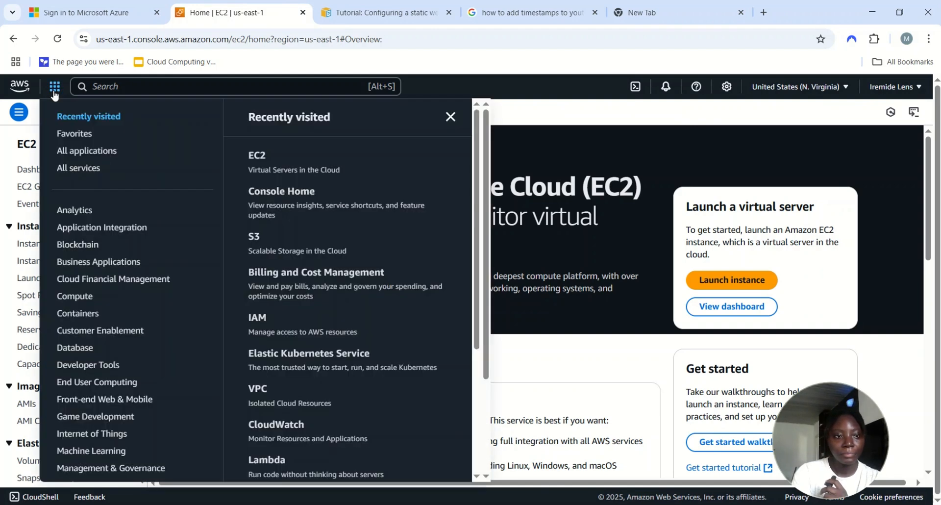
left_click(121, 149)
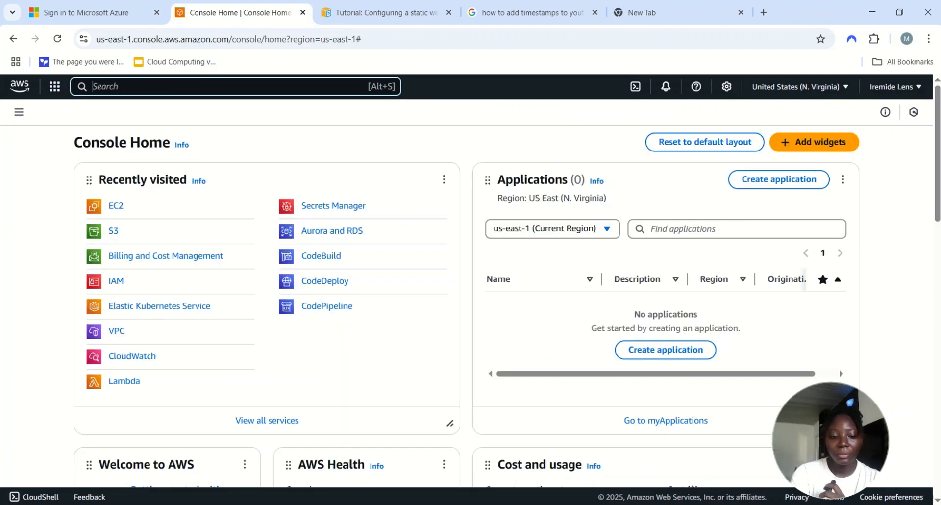
type("s")
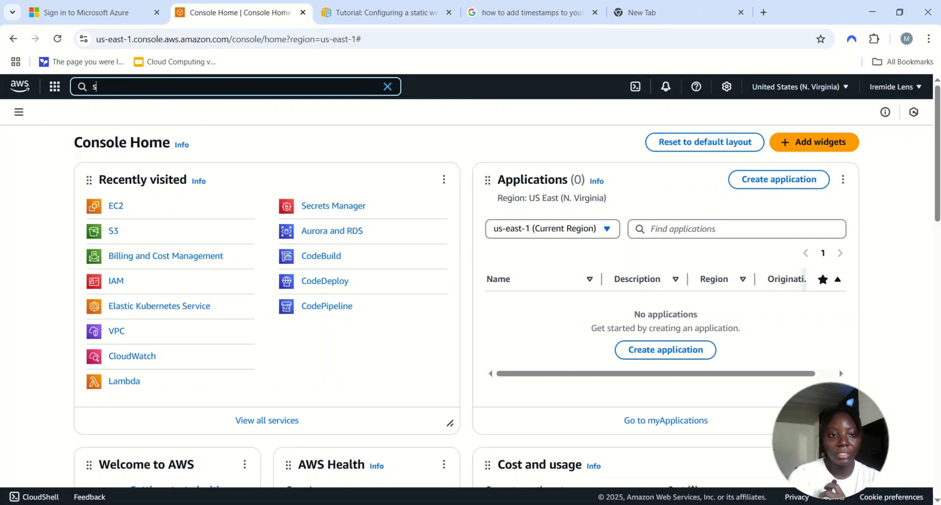
type("3")
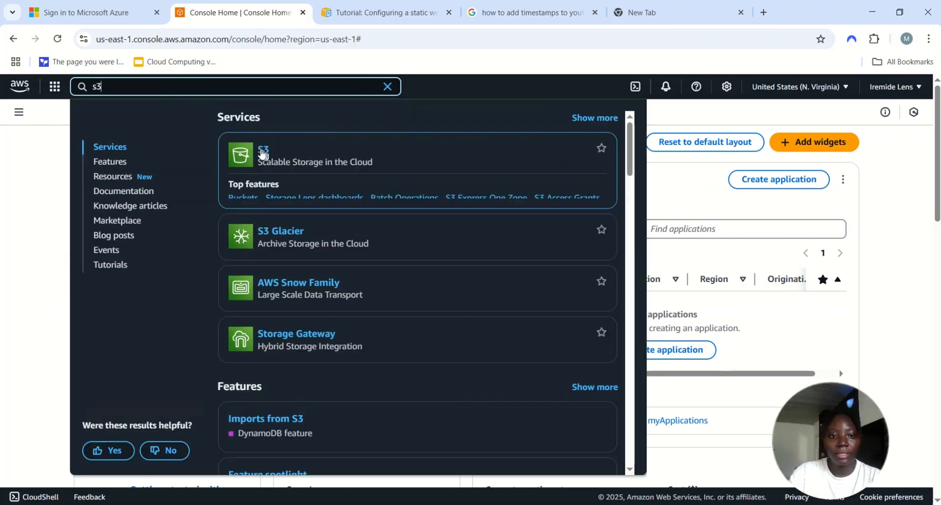
left_click(260, 152)
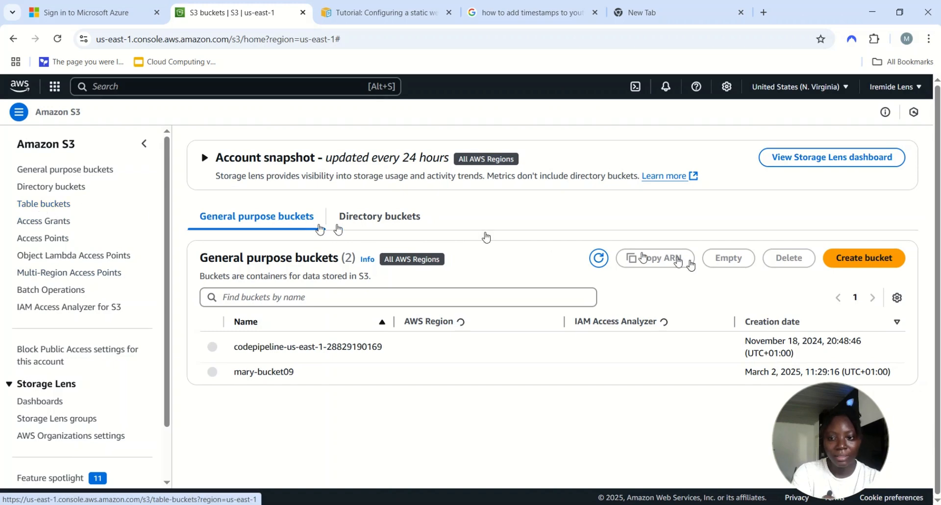
Start creating a new general purpose bucket and enter mywebsite99 as its name
left_click(864, 257)
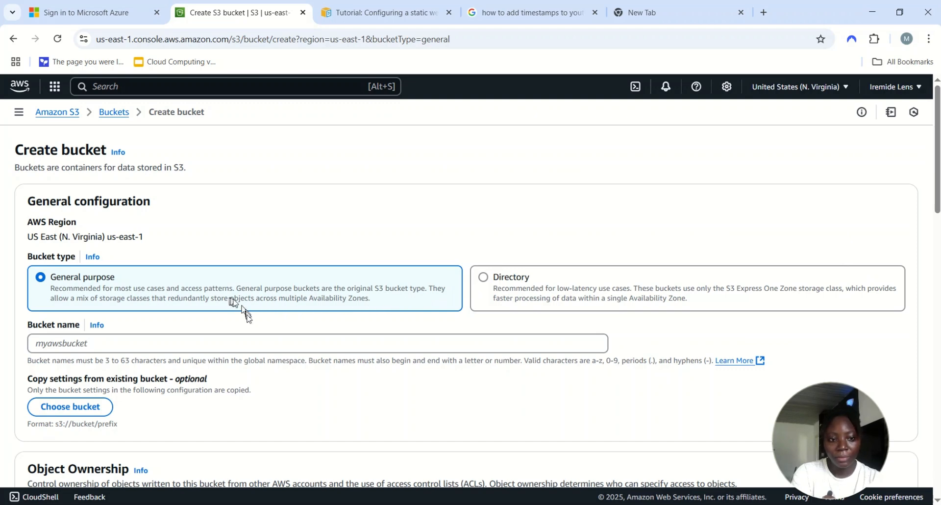
left_click(242, 343)
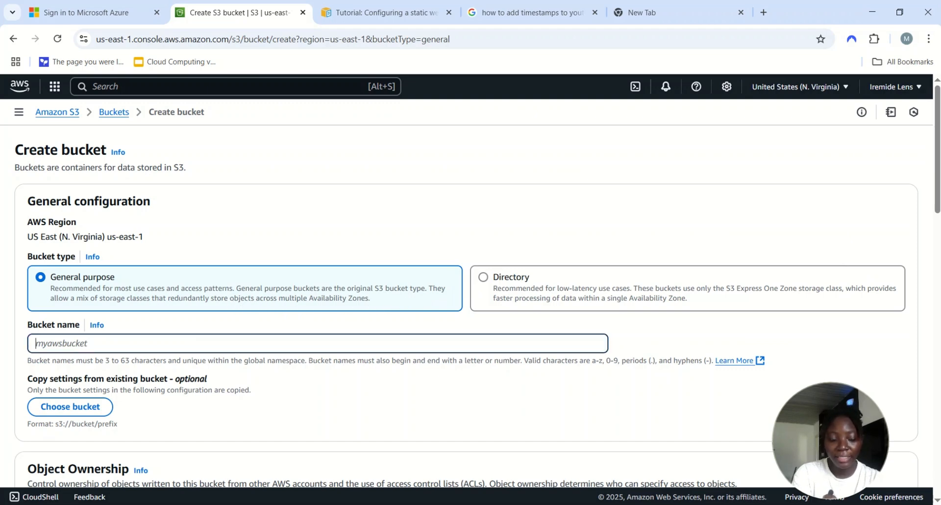
type("mywebsite99")
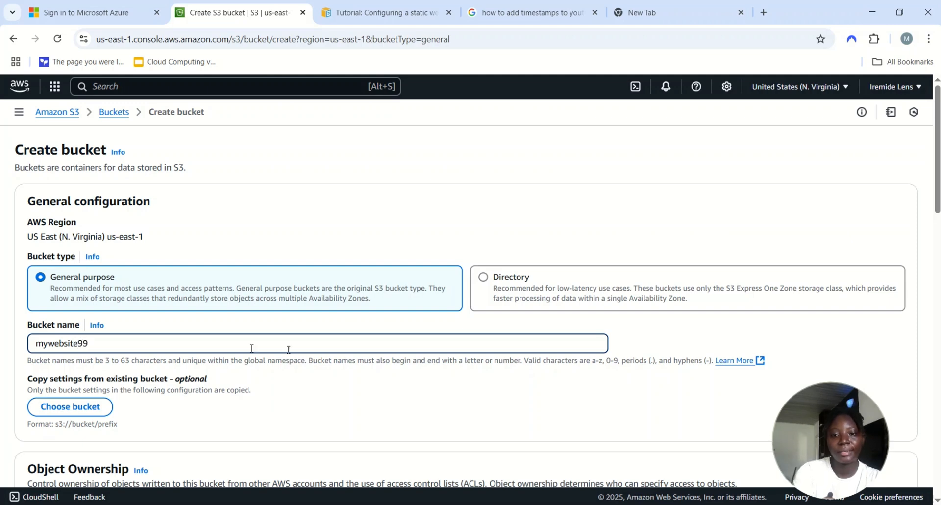
left_click_drag(936, 189, 936, 312)
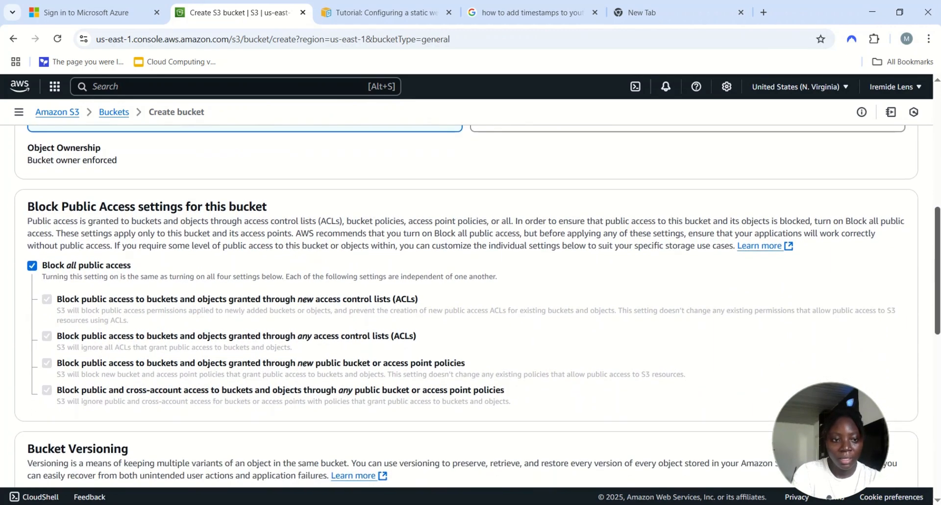
left_click(32, 266)
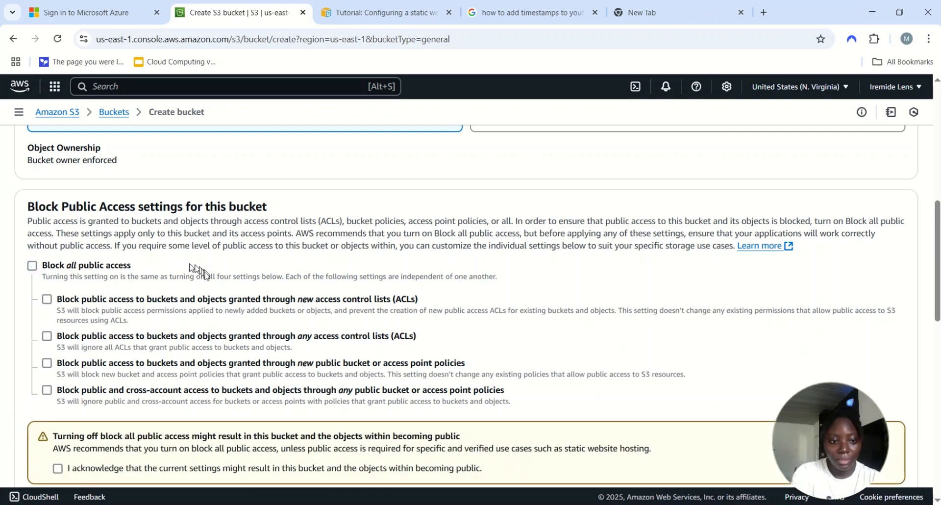
left_click(31, 266)
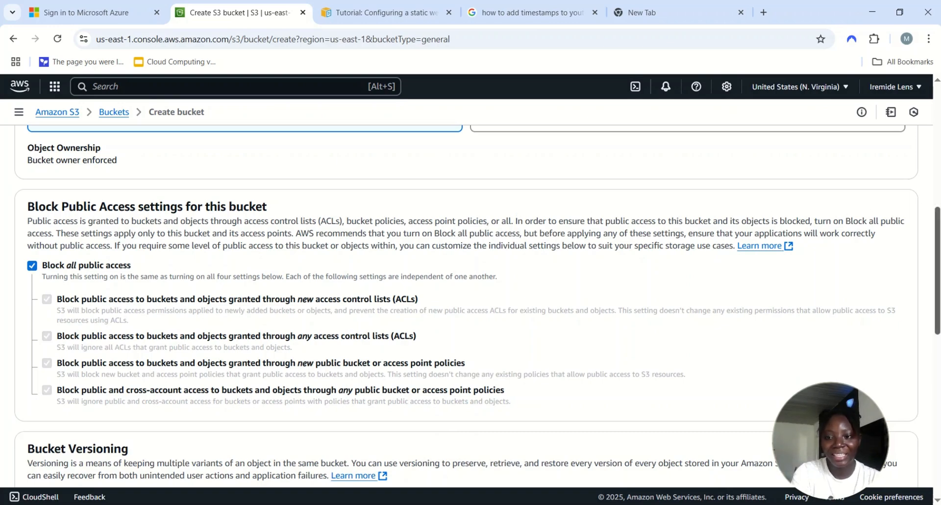
Review the versioning, tags and default encryption settings, keeping the defaults, and try to create the bucket mywebsite99
scroll(937, 253, "down", 4)
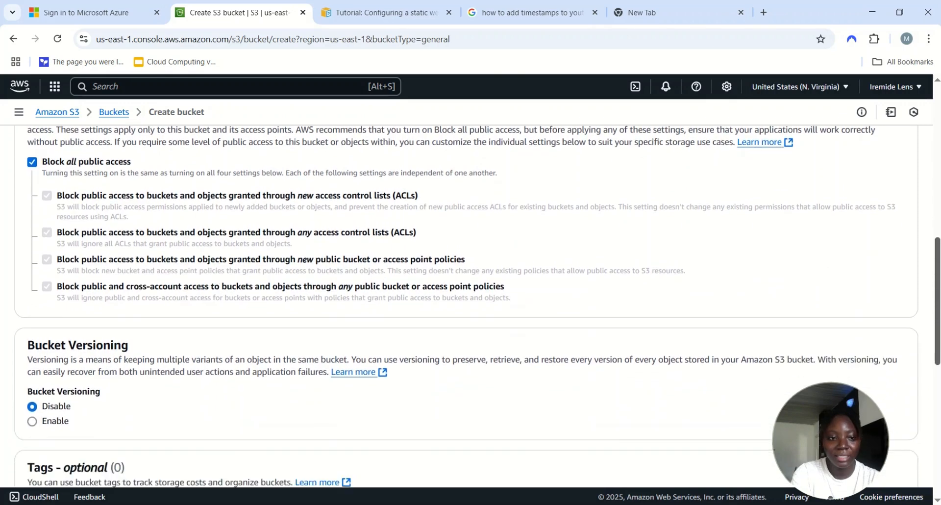
scroll(470, 304, "down", 3)
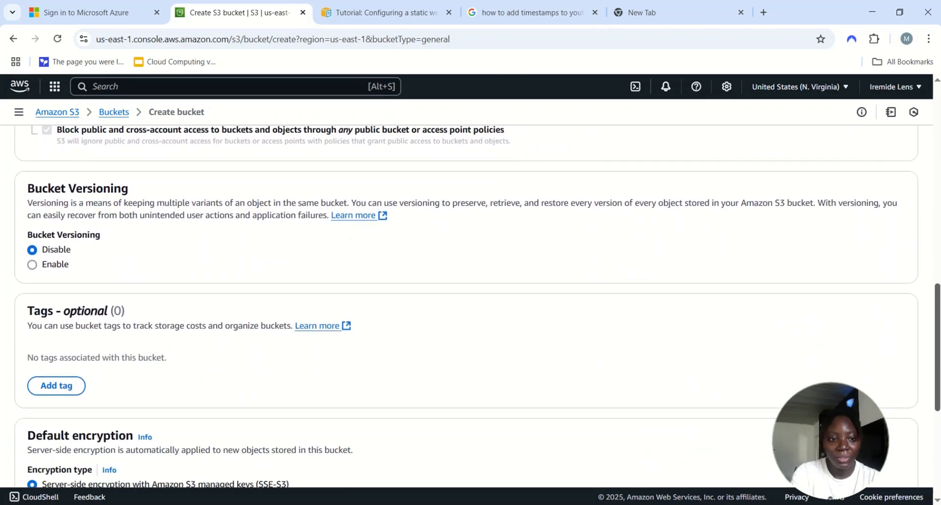
scroll(470, 304, "down", 5)
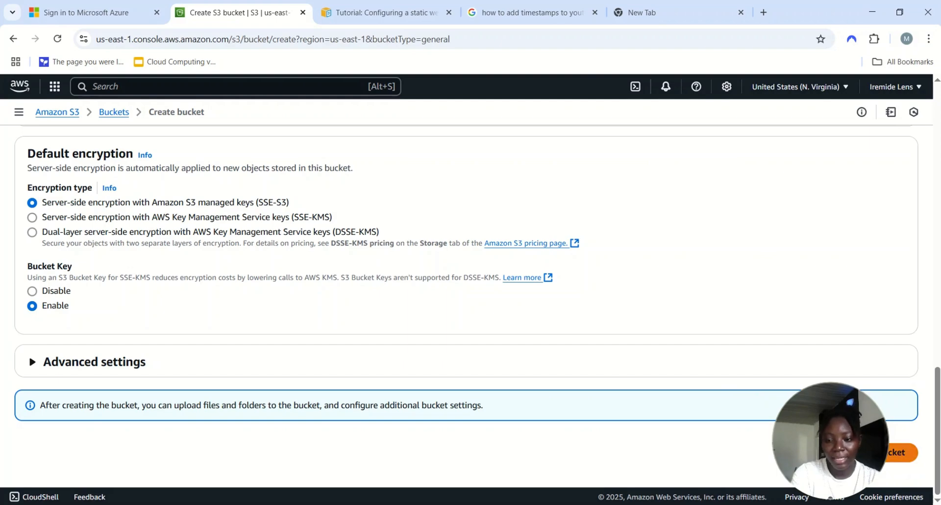
scroll(470, 294, "up", 20)
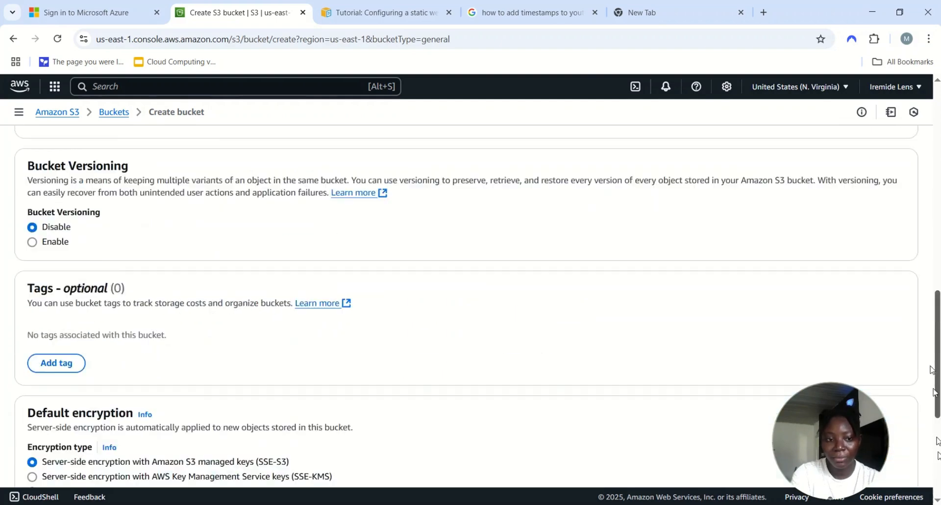
scroll(470, 294, "up", 1)
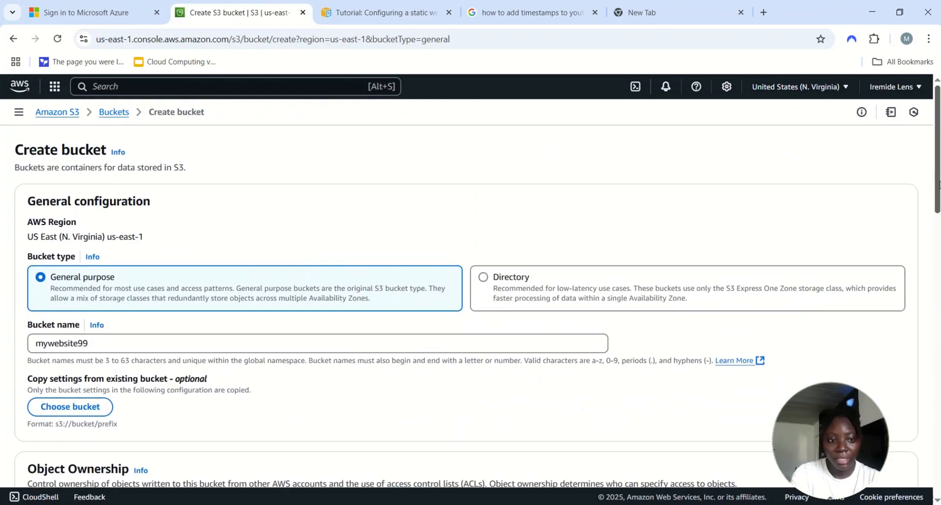
scroll(939, 184, "down", 20)
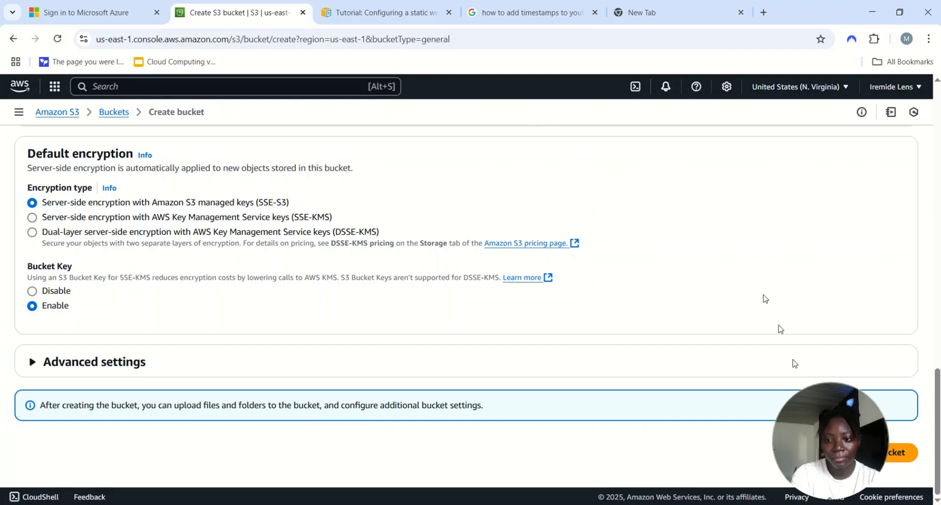
left_click(902, 452)
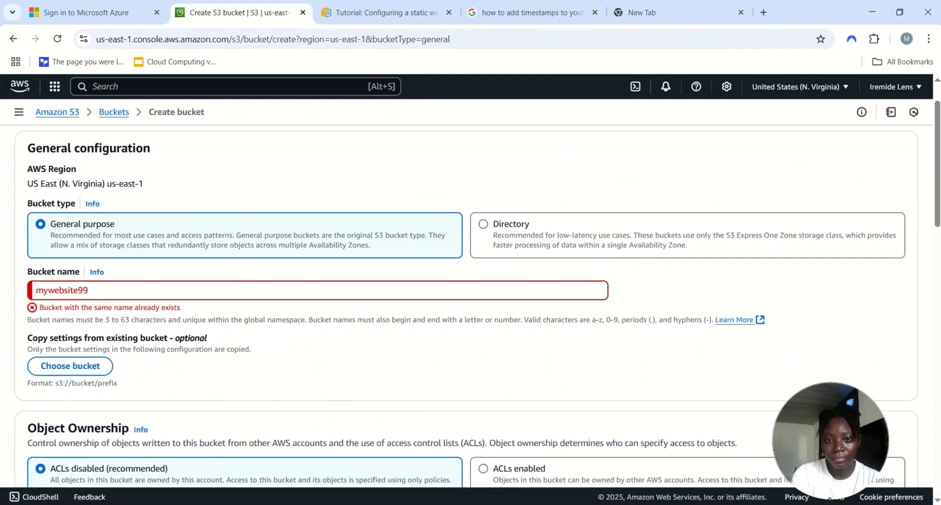
Change the bucket name to mywebsite9909 and try to create the bucket again
left_click(89, 290)
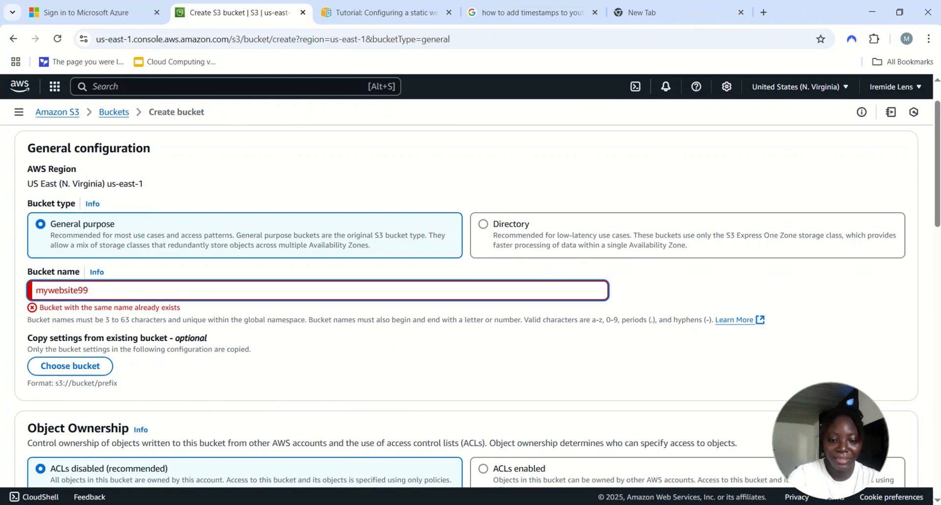
type("09")
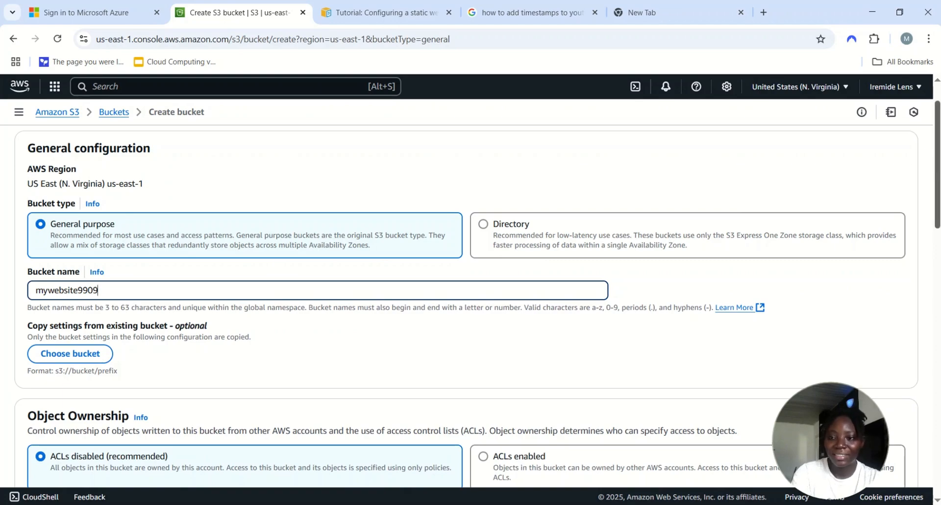
left_click_drag(936, 162, 936, 428)
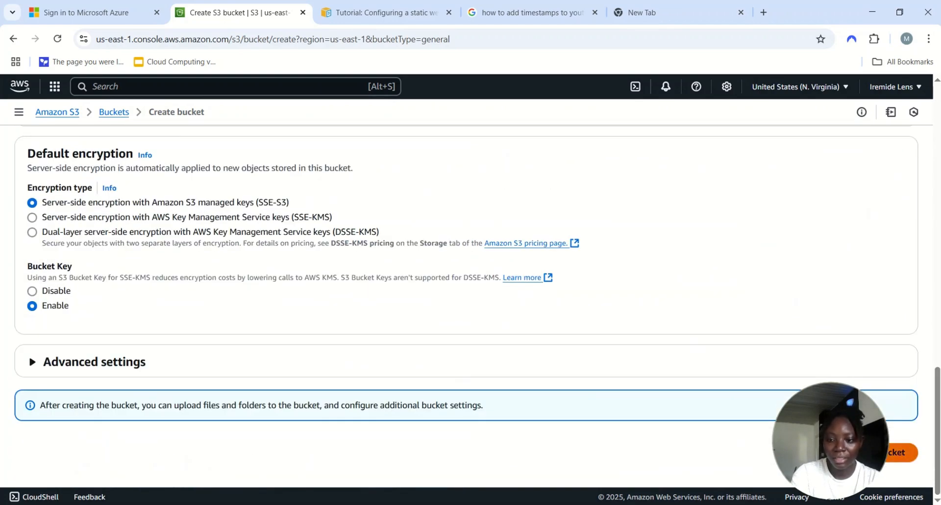
left_click(877, 451)
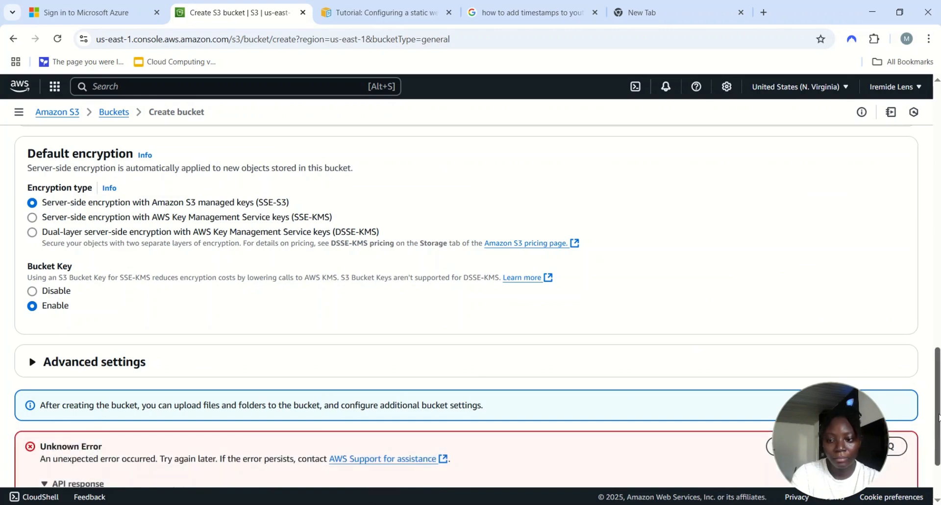
Change the bucket name to maryswebsite9 and create the bucket
scroll(937, 417, "down", 2)
mouse_move(936, 435)
left_mouse_down()
mouse_move(936, 139)
mouse_move(937, 436)
left_mouse_up()
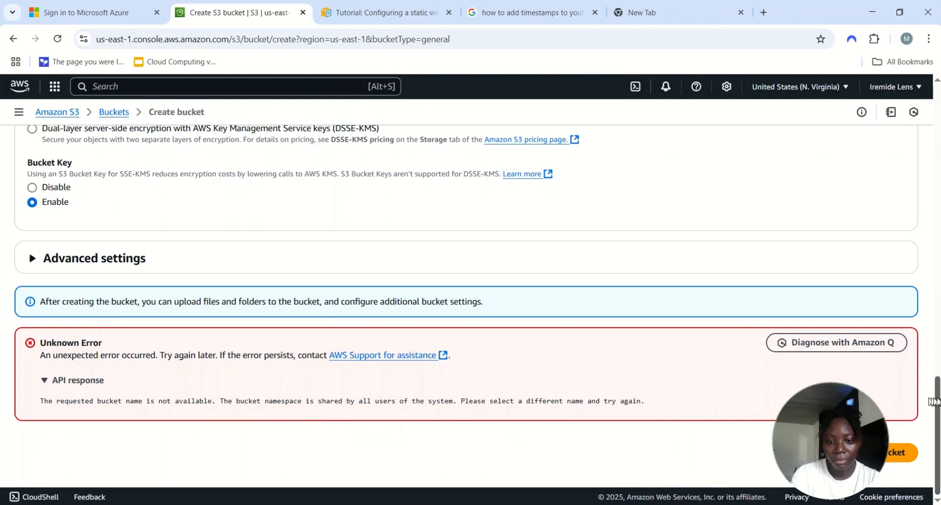
left_click_drag(937, 406, 936, 115)
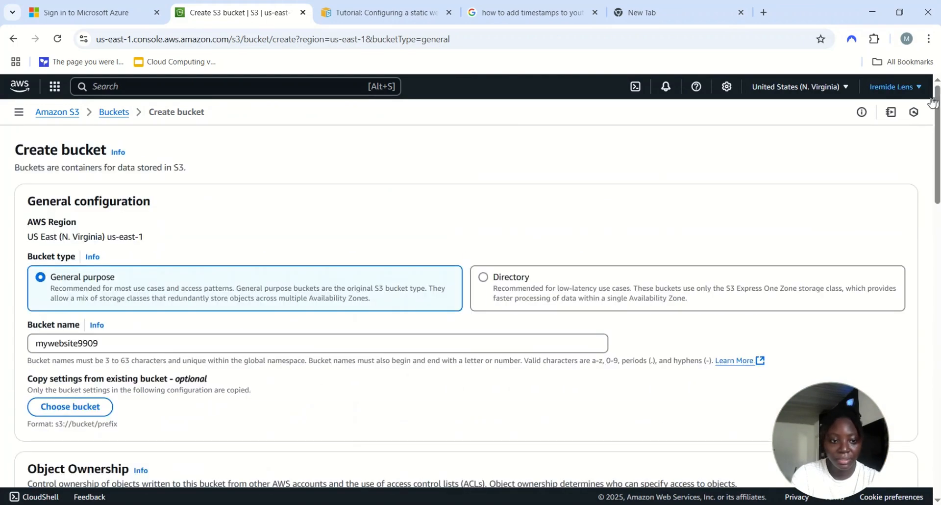
left_click(47, 345)
key("BackSpace")
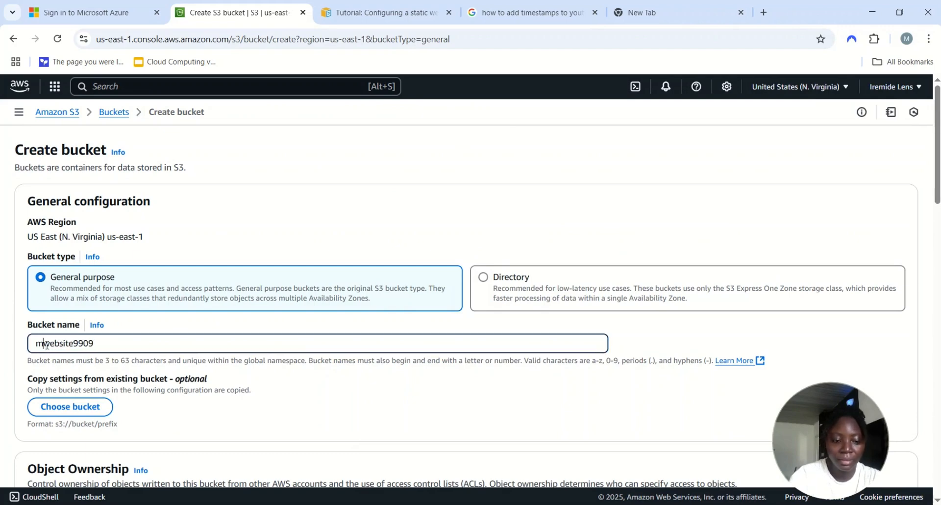
type("ary")
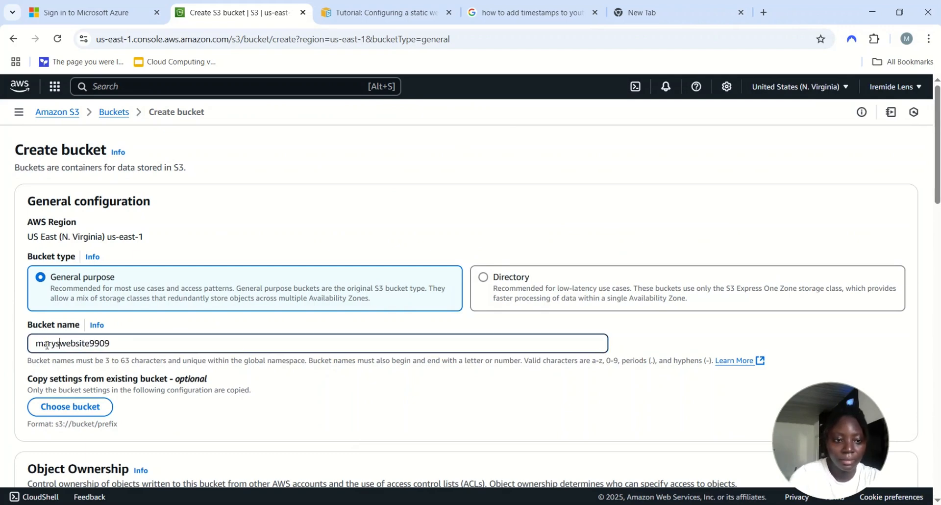
type("s")
left_click(110, 343)
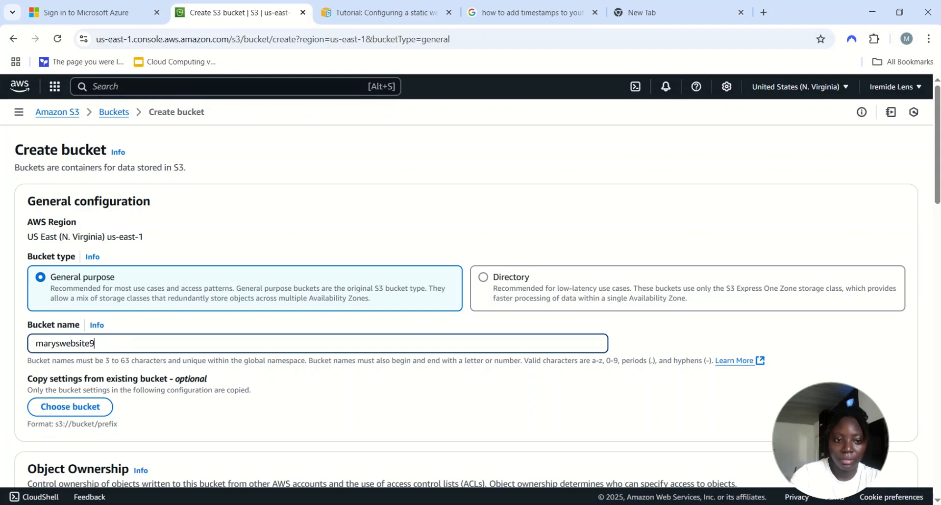
left_click_drag(938, 158, 938, 449)
left_click(889, 451)
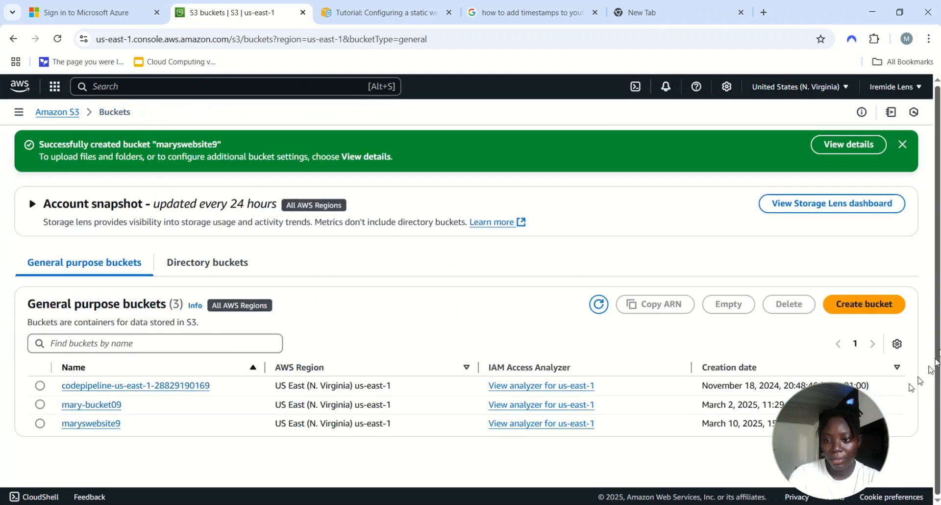
Close the unneeded browser tabs and open the properties of the maryswebsite9 bucket
left_click(448, 13)
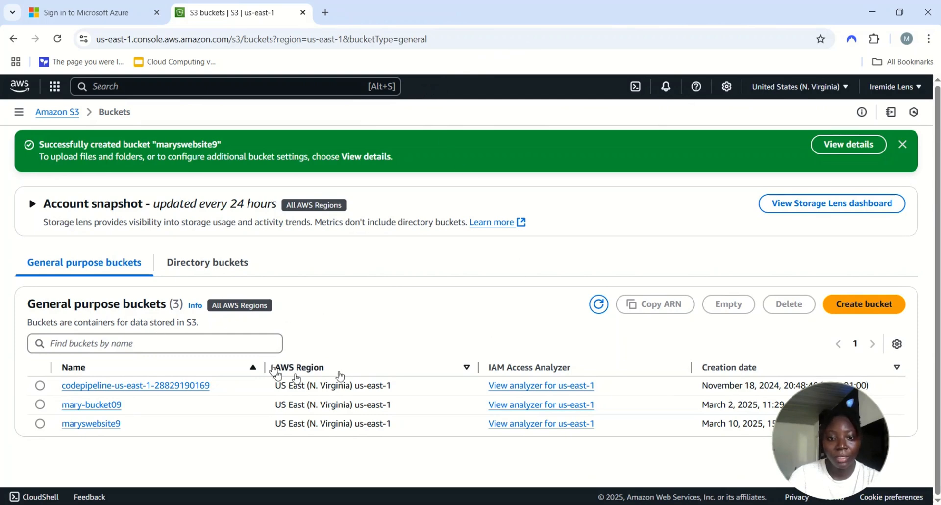
left_click(93, 424)
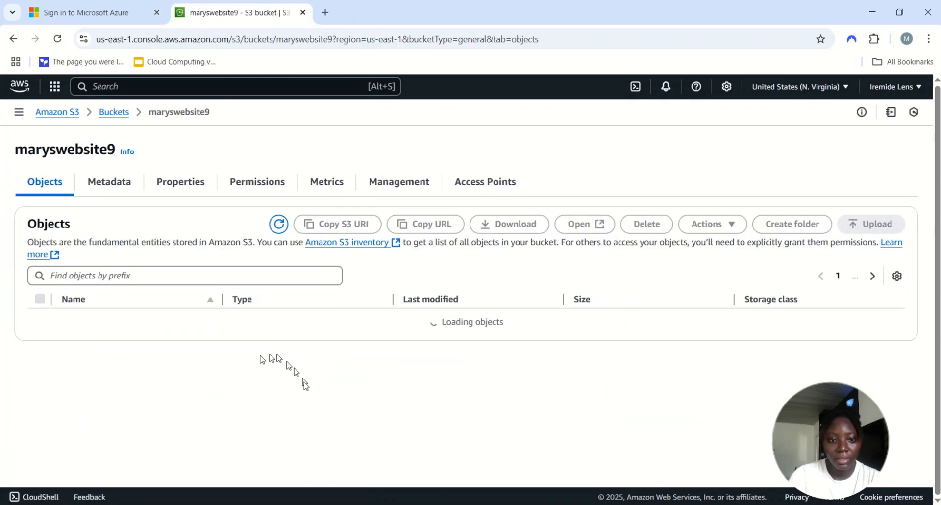
left_click(176, 188)
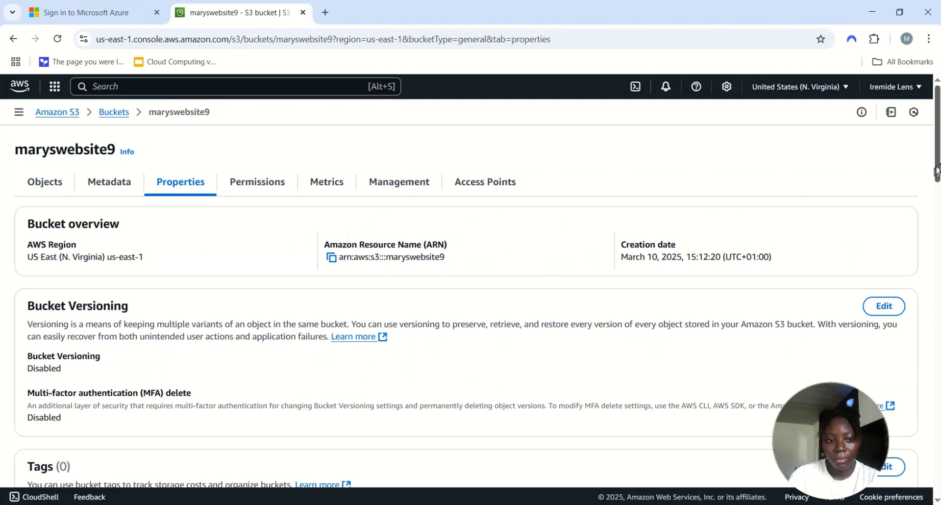
Edit the bucket's static website hosting settings and enable hosting
left_click_drag(938, 167, 938, 478)
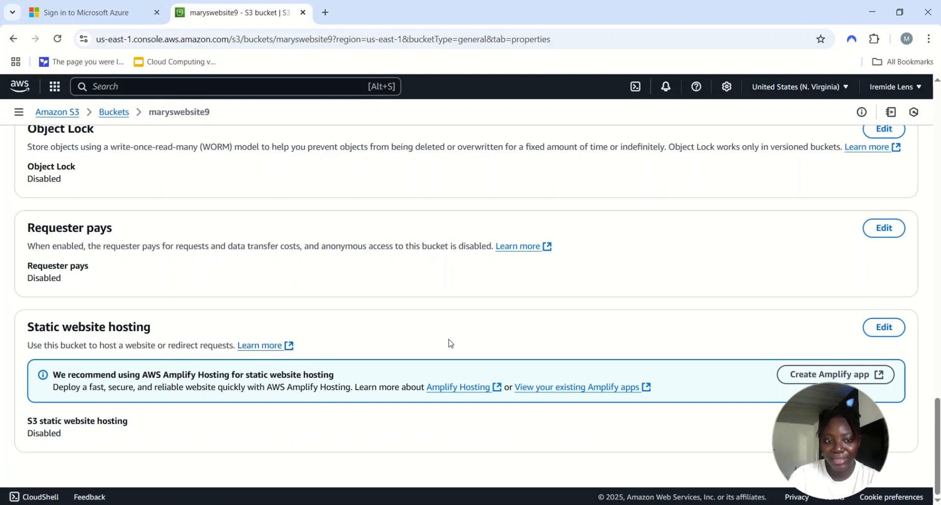
left_click(883, 333)
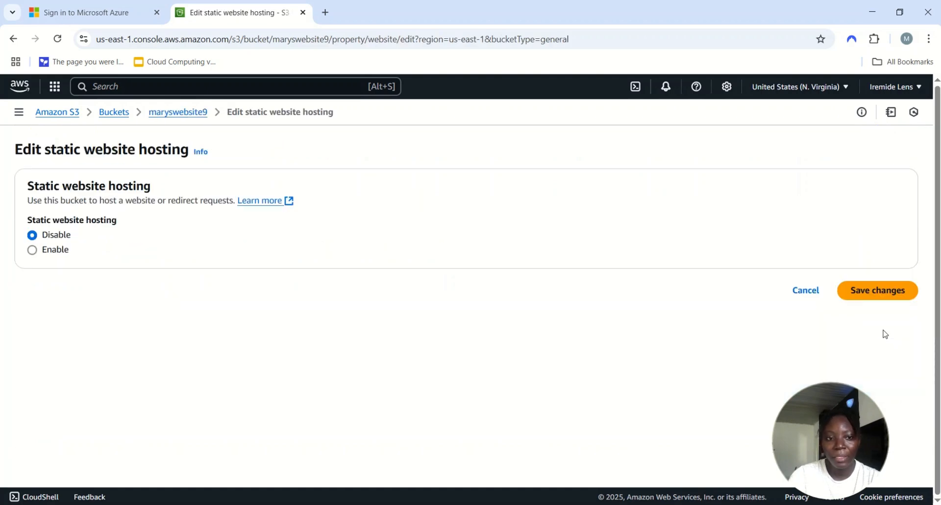
left_click(32, 250)
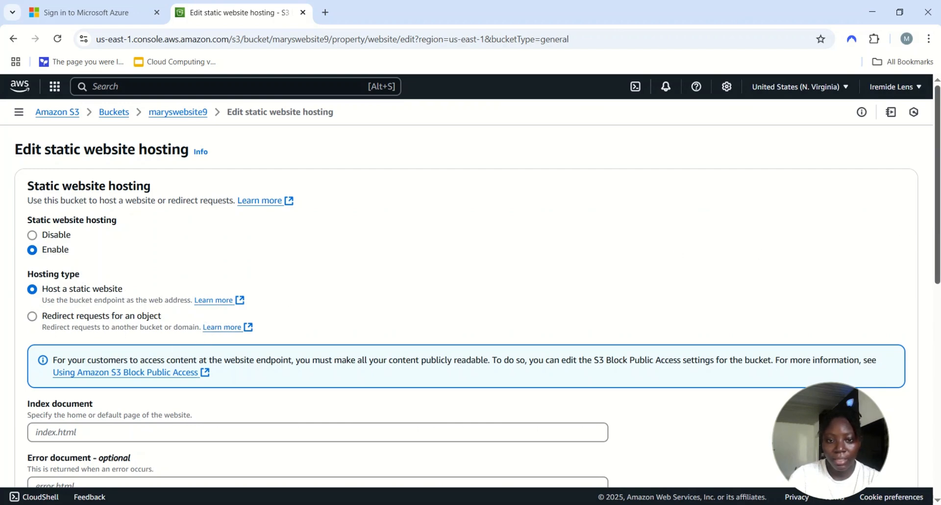
Set the index document to index.html and the error document to error.html, and save the hosting changes
scroll(343, 245, "down", 3)
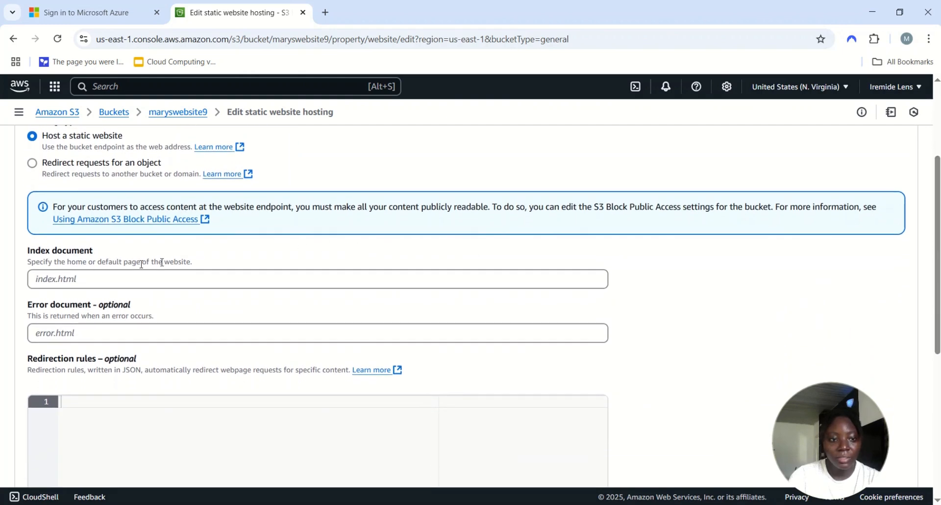
left_click(67, 275)
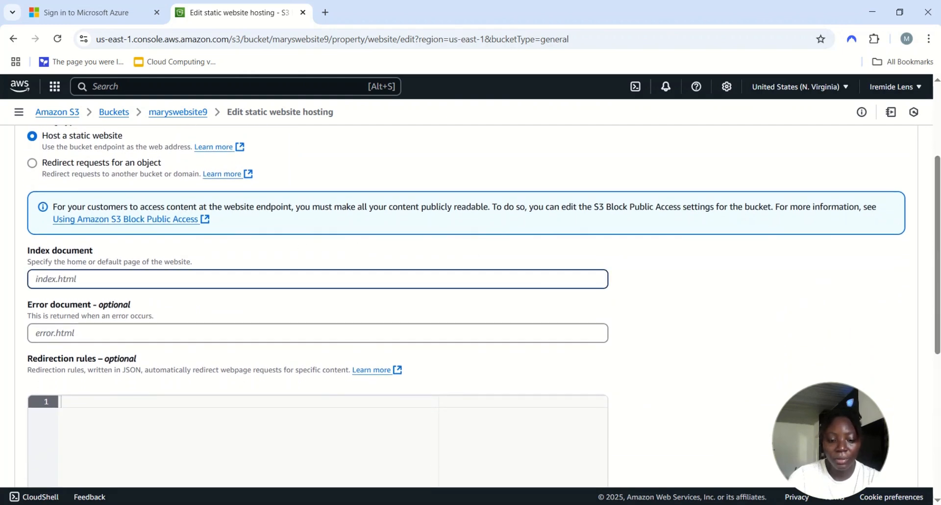
type("index.html")
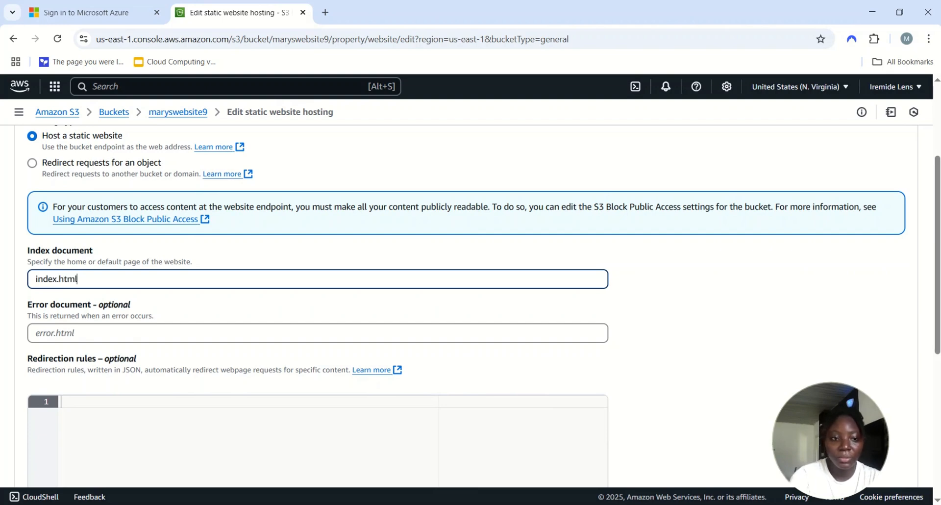
left_click(69, 333)
type("error")
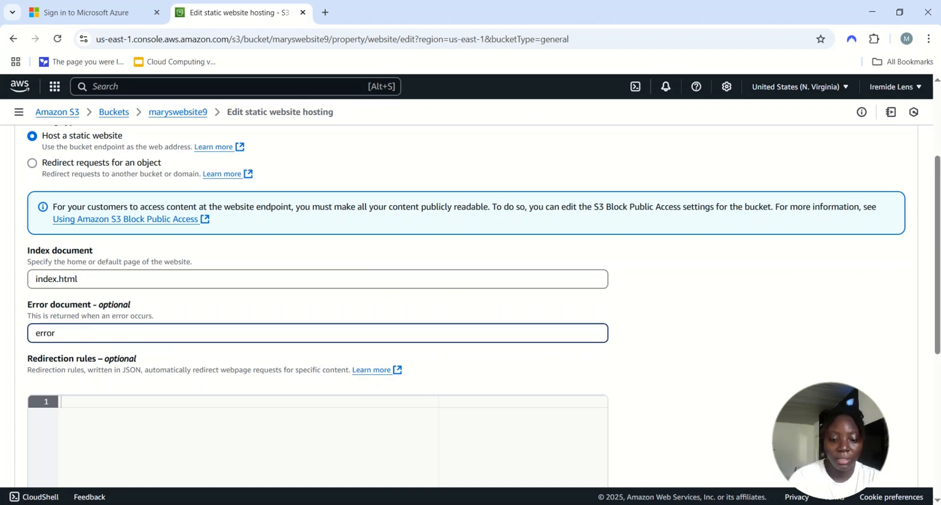
type(".html")
scroll(937, 277, "down", 4)
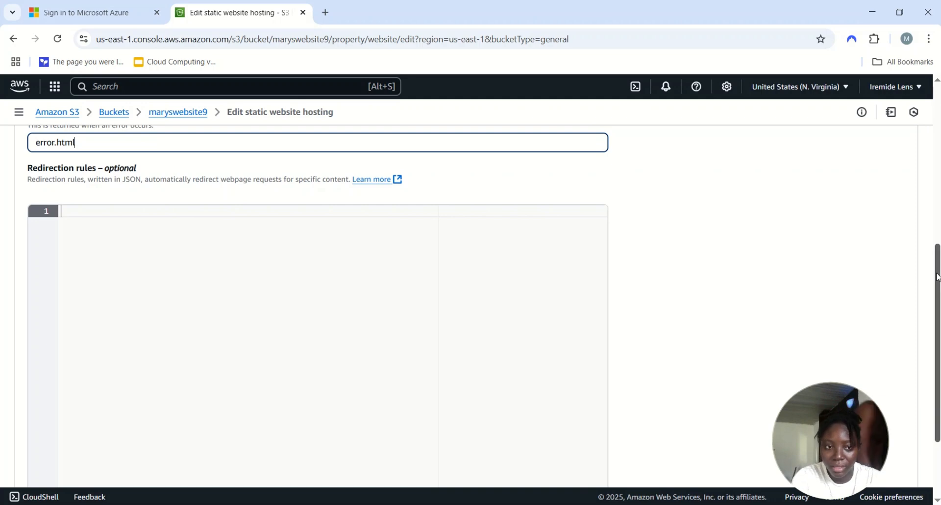
left_click_drag(937, 277, 937, 330)
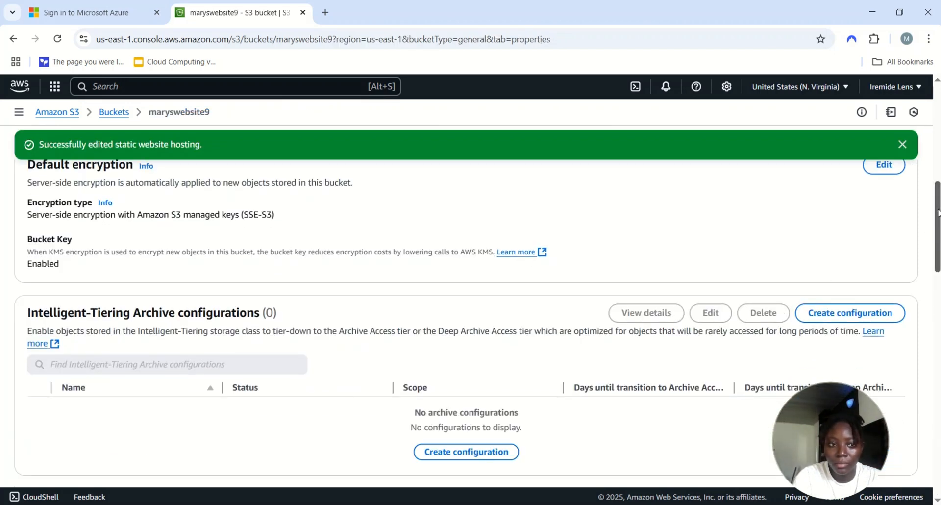
Find the bucket website endpoint in the static website hosting properties and open it to test the site
left_click_drag(938, 213, 938, 93)
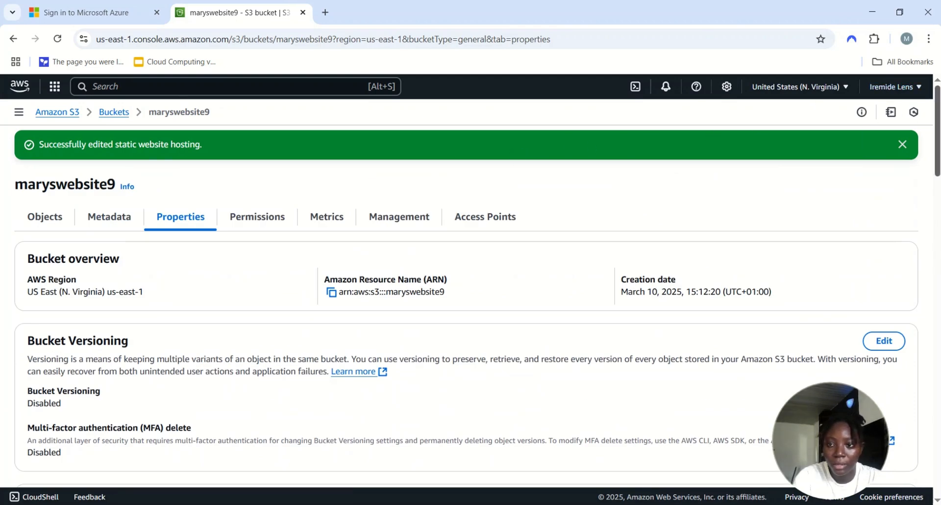
scroll(466, 304, "down", 20)
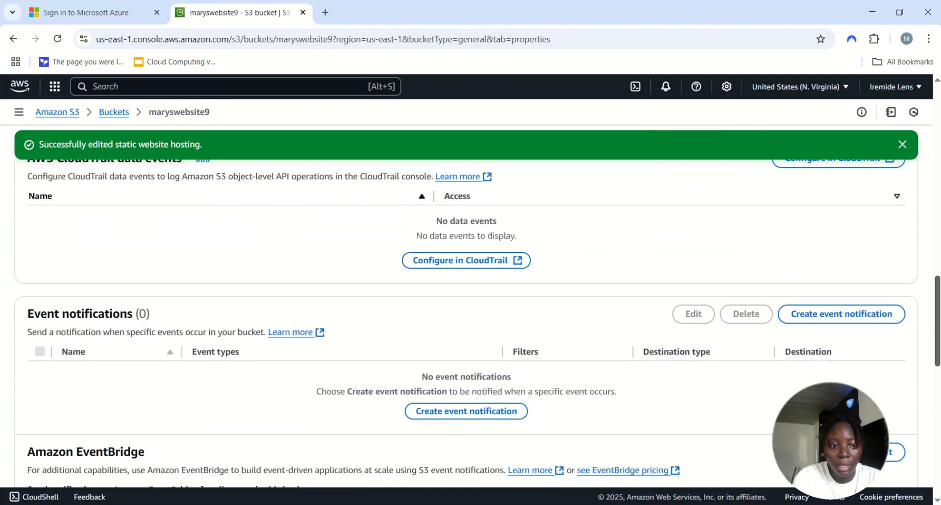
scroll(465, 304, "down", 4)
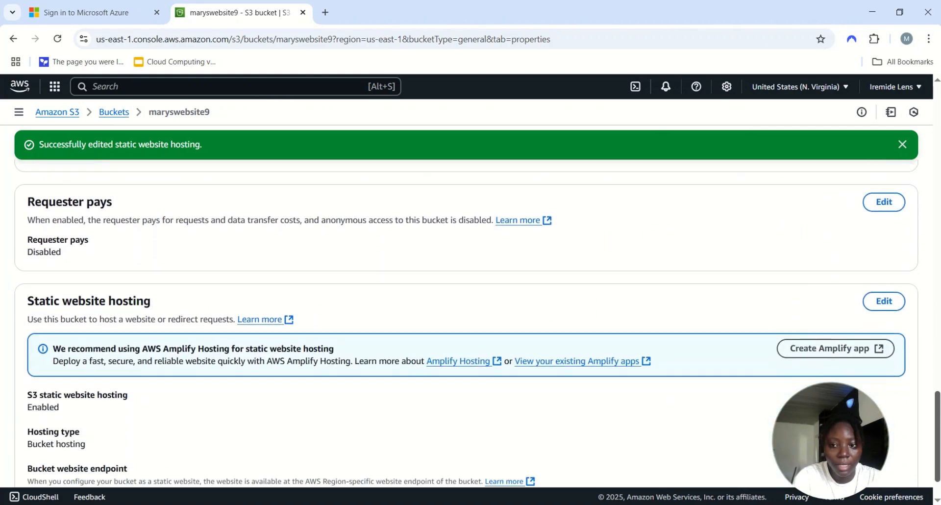
scroll(466, 323, "down", 2)
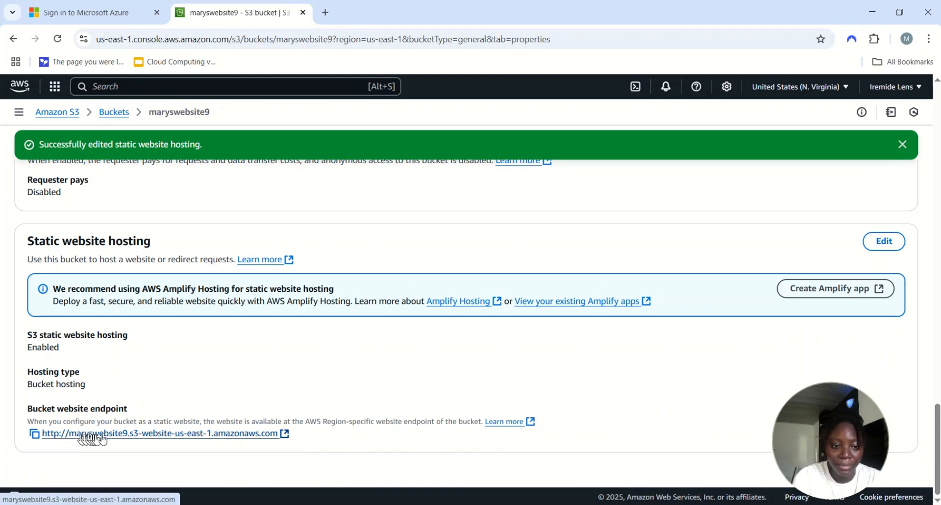
left_click(166, 433)
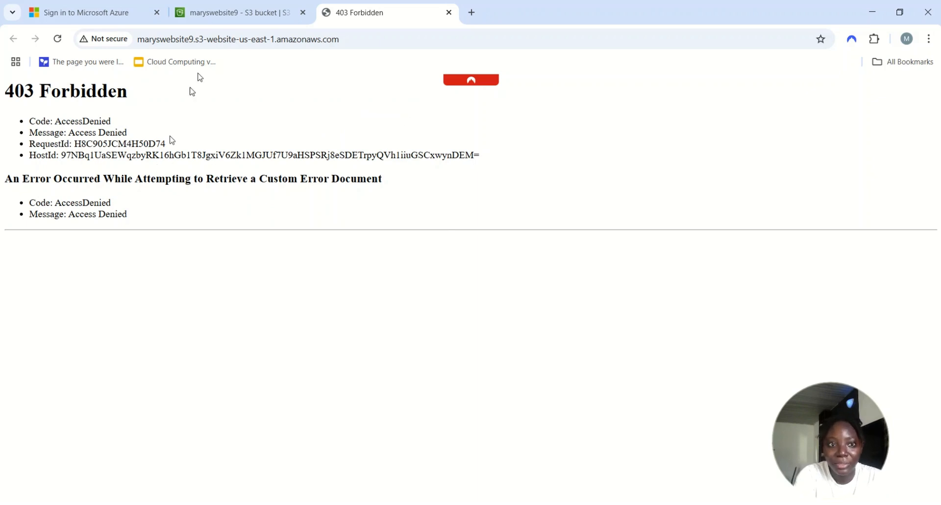
Return to the bucket and turn off Block all public access in its permissions, saving with the confirmation word "confirm"
left_click(245, 5)
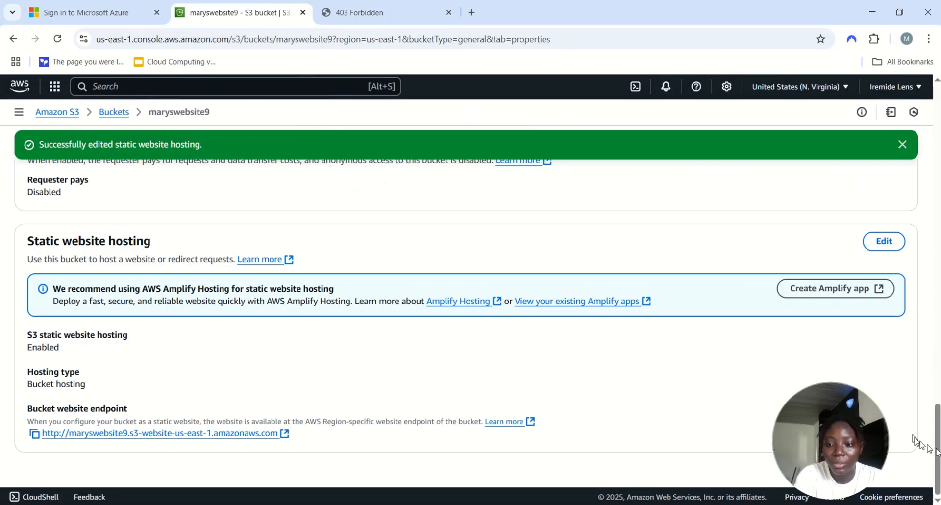
left_click_drag(937, 448, 900, 15)
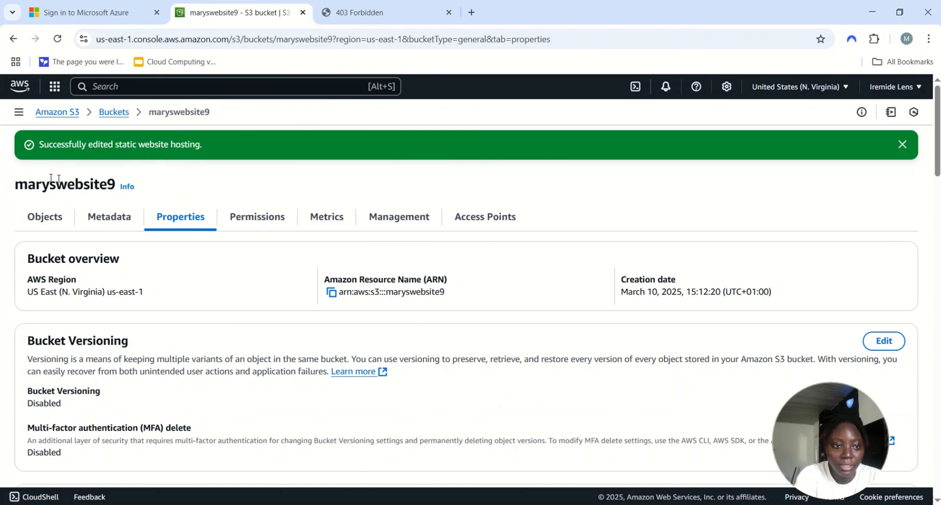
left_click(252, 218)
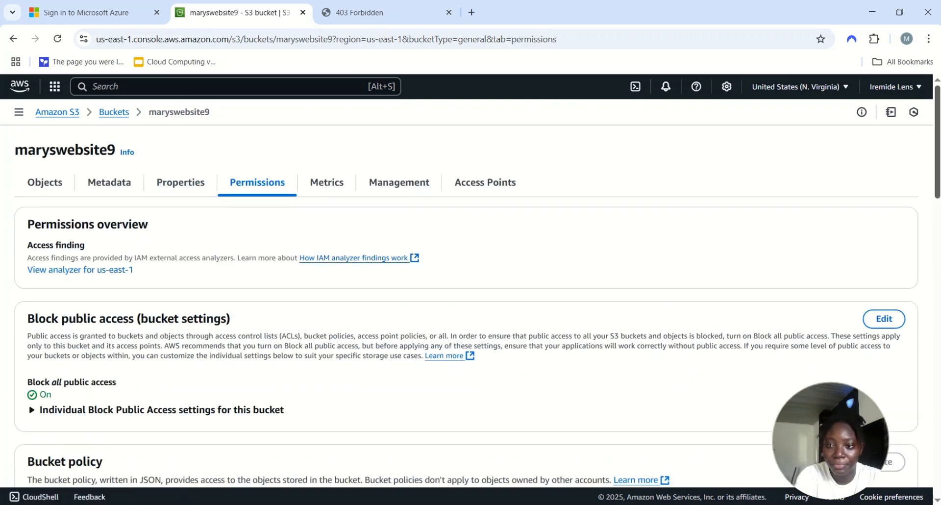
scroll(507, 151, "down", 3)
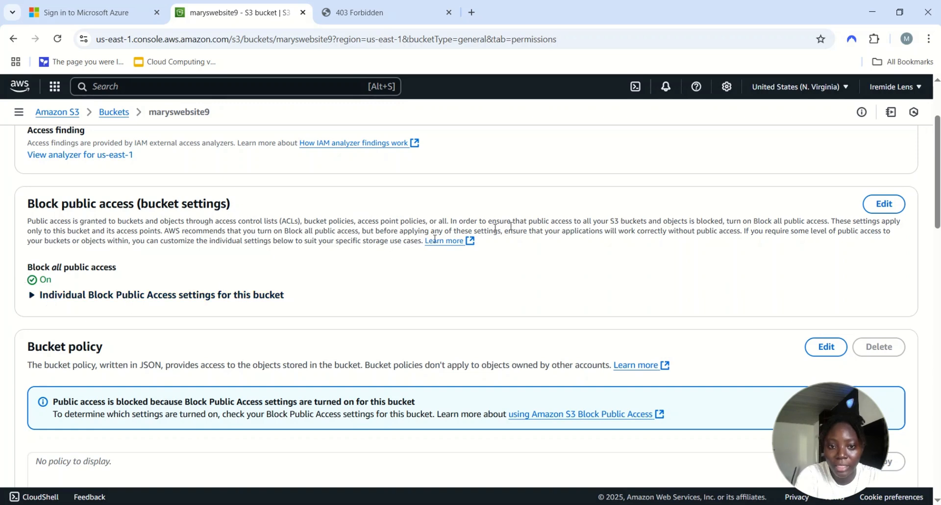
left_click(883, 203)
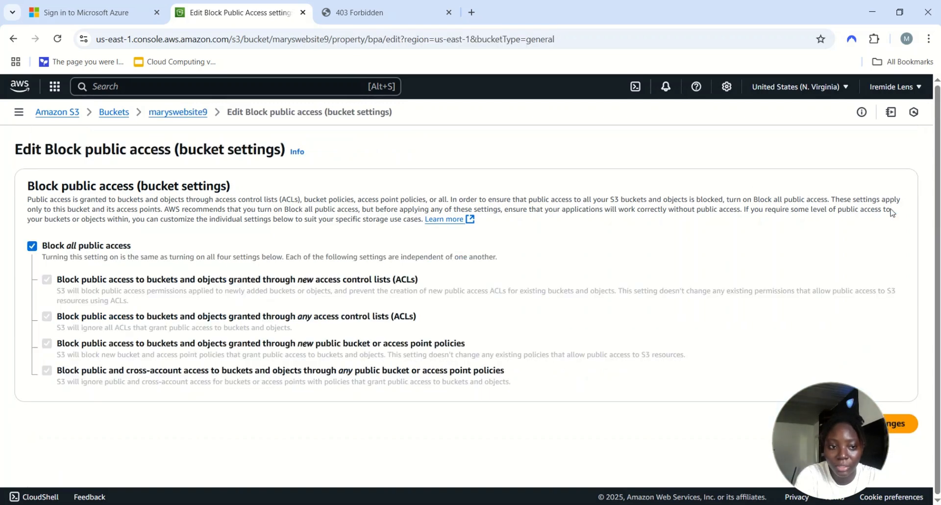
left_click(32, 246)
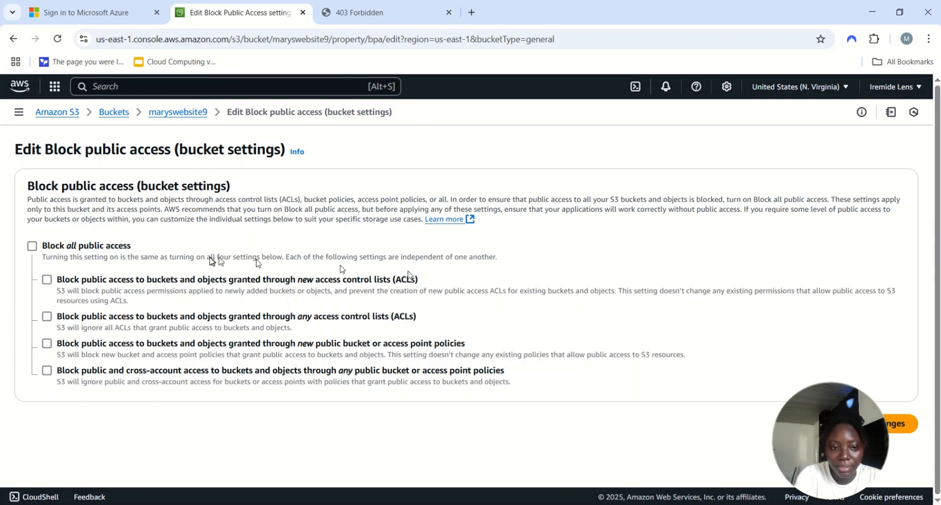
left_click(901, 423)
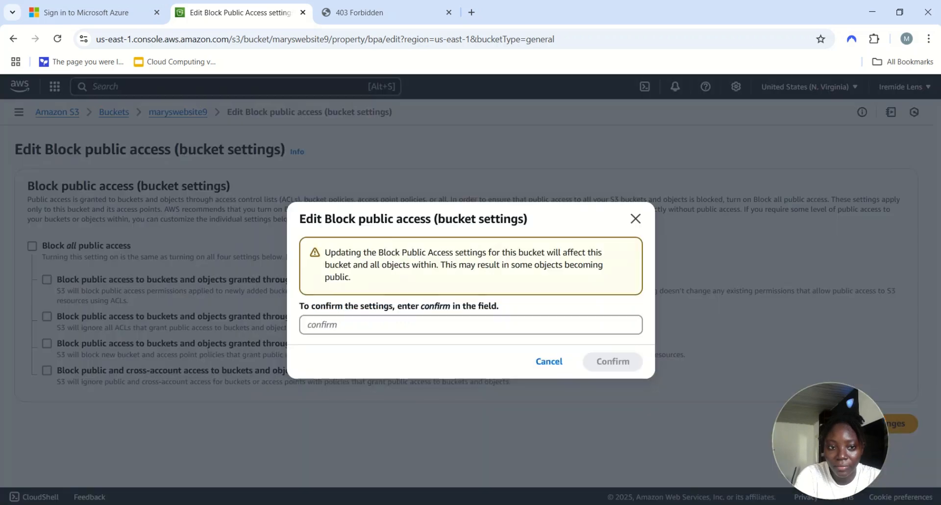
left_click(387, 329)
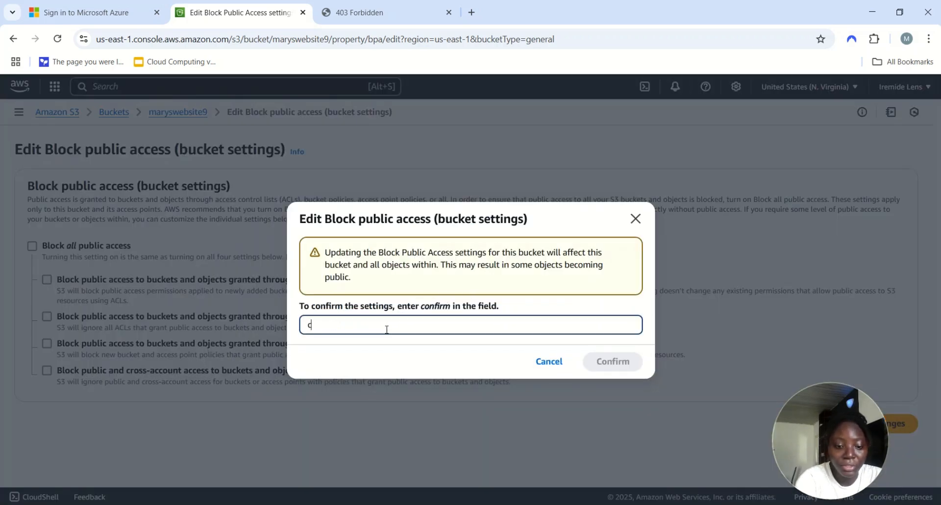
type("confir")
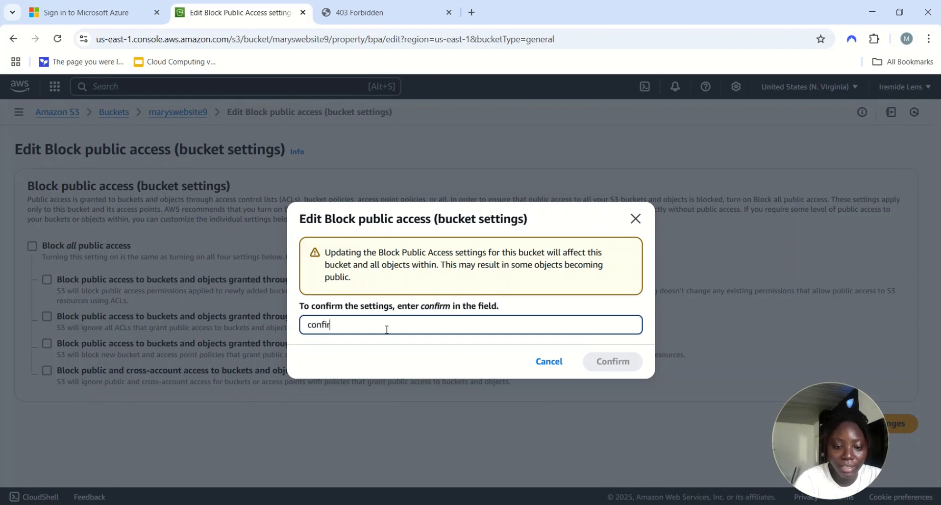
type("m")
left_click(608, 361)
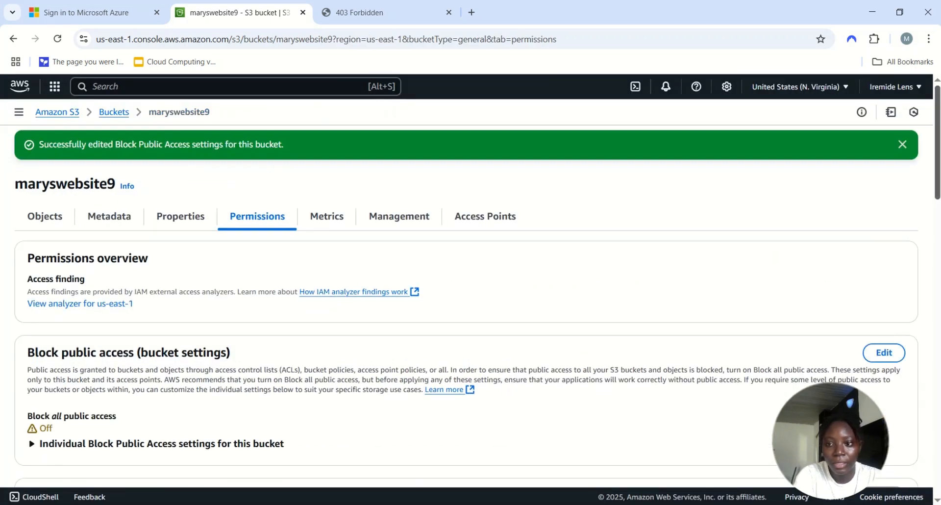
Look over the bucket policy section, and reload the website endpoint page to test public access again
scroll(470, 289, "down", 9)
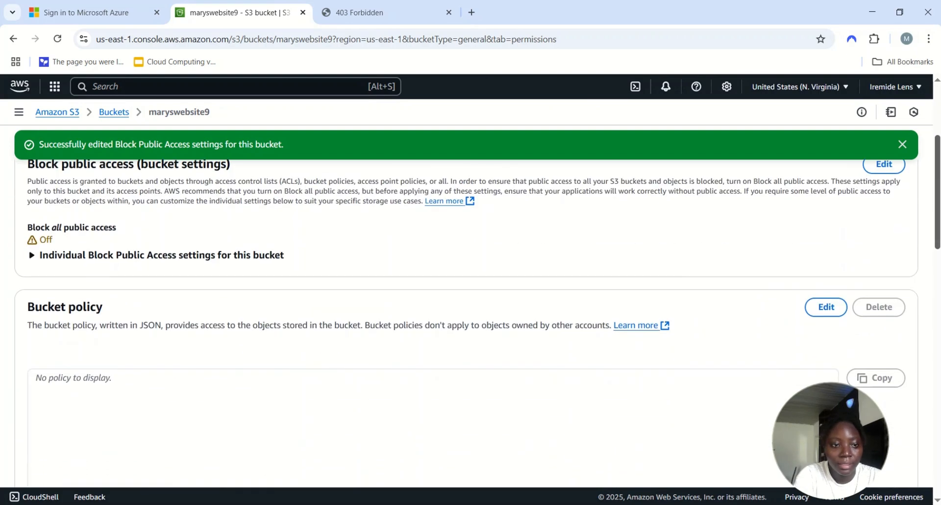
scroll(930, 240, "up", 8)
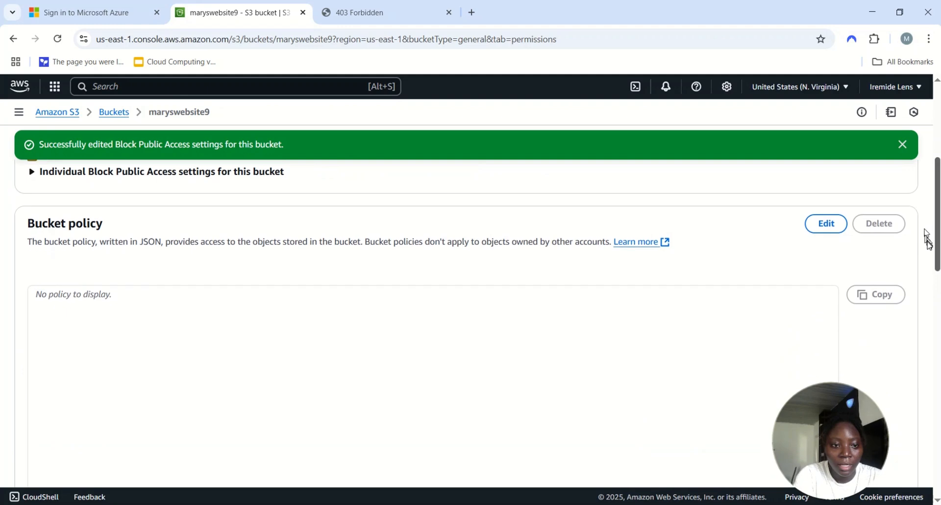
left_click_drag(930, 250, 931, 255)
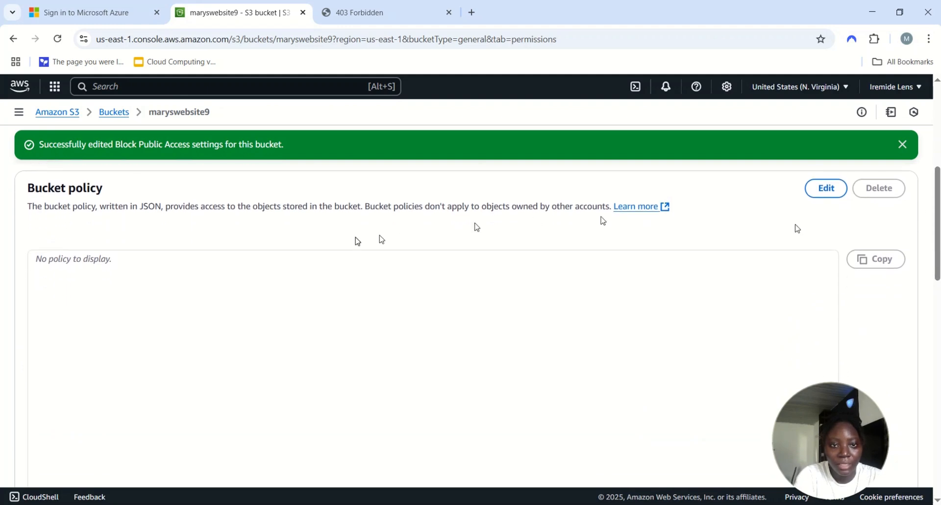
left_click(371, 4)
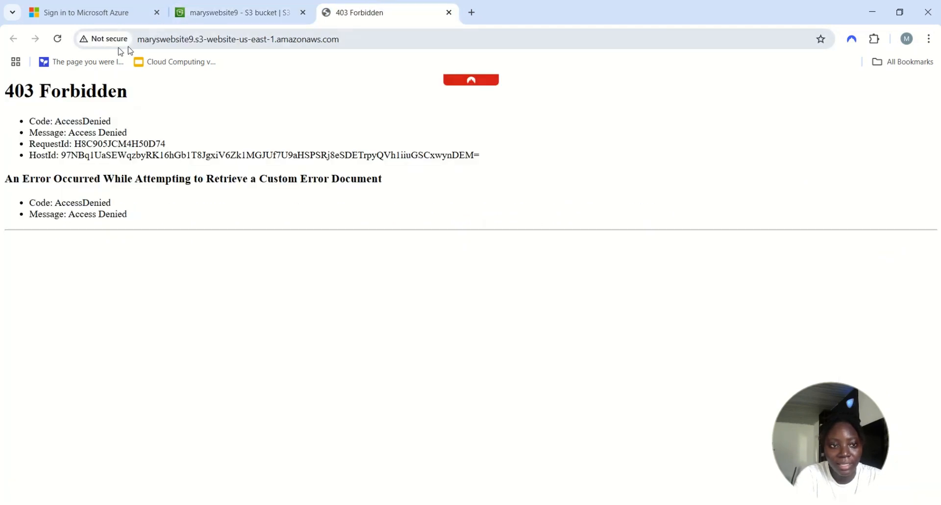
left_click(62, 42)
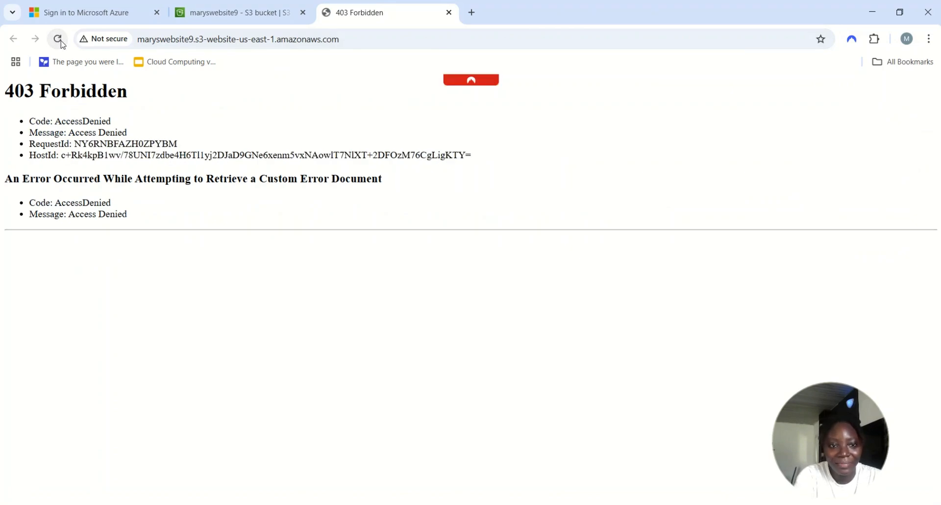
Go back to the bucket's permissions and open the bucket policy for editing
left_click(243, 6)
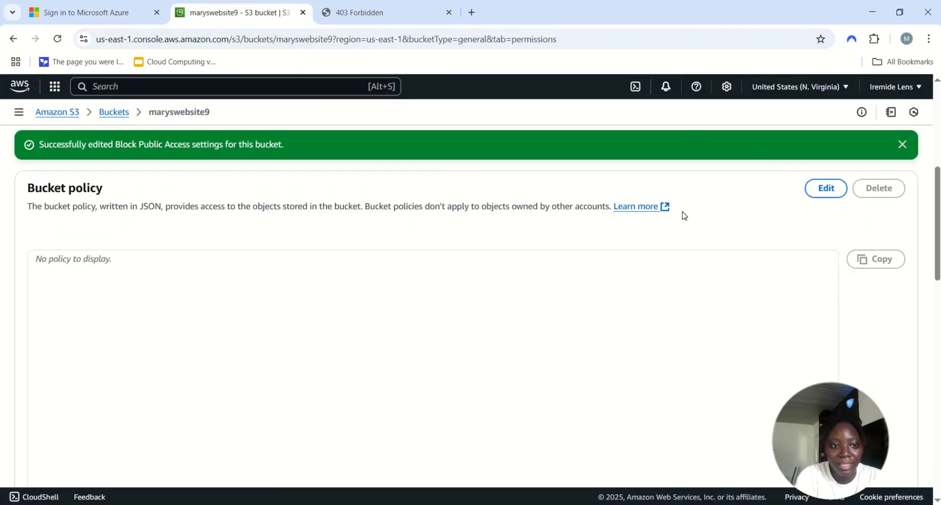
scroll(936, 211, "up", 3)
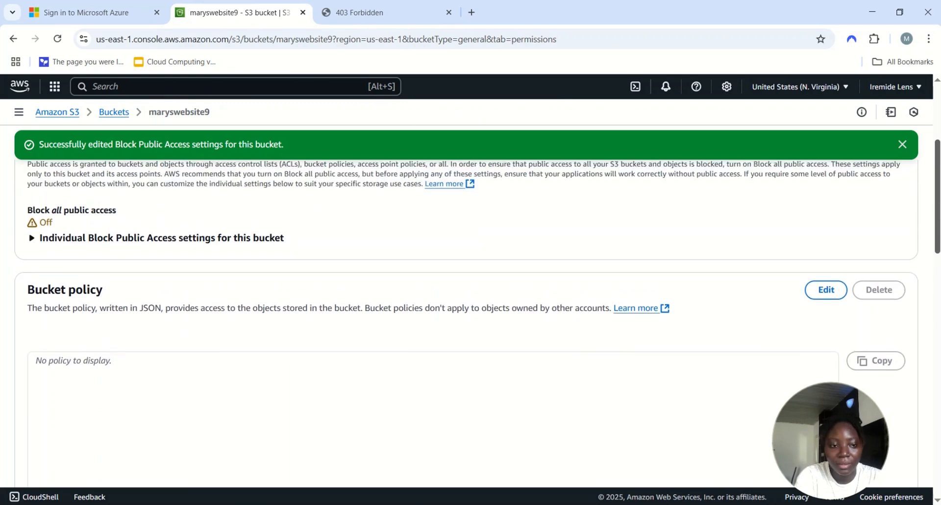
scroll(937, 210, "down", 1)
scroll(936, 211, "down", 2)
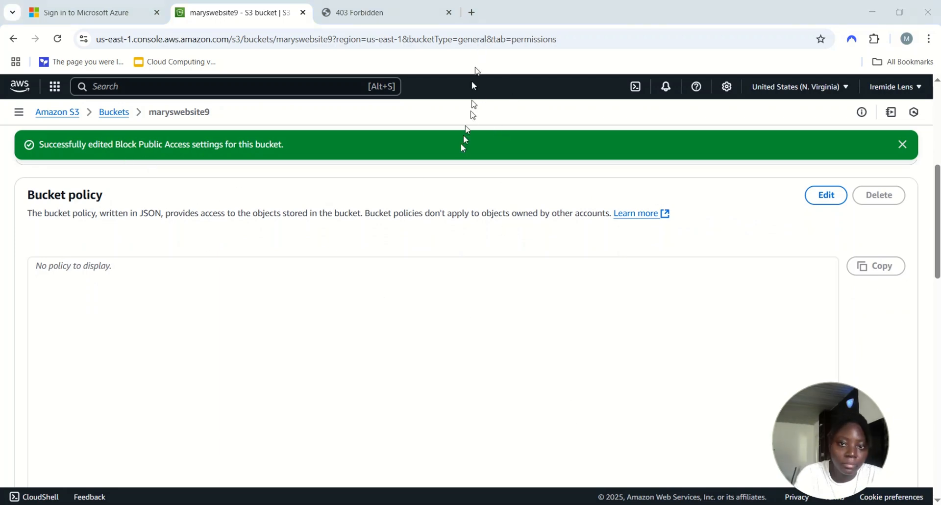
left_click(420, 272)
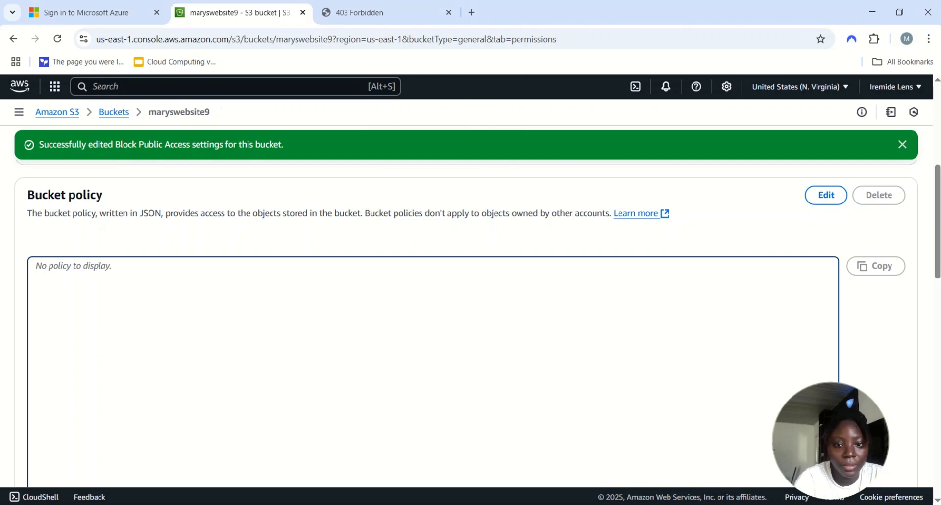
left_click(218, 253)
left_click(218, 255)
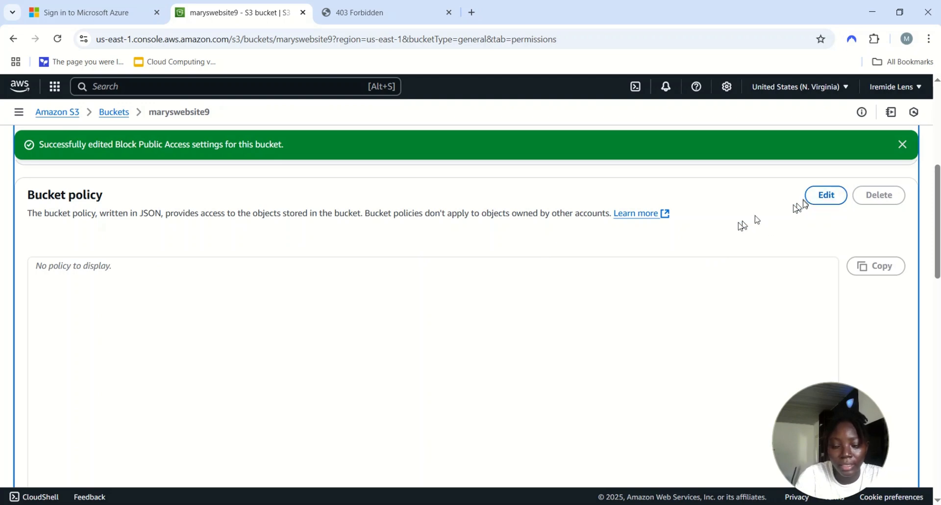
left_click(836, 193)
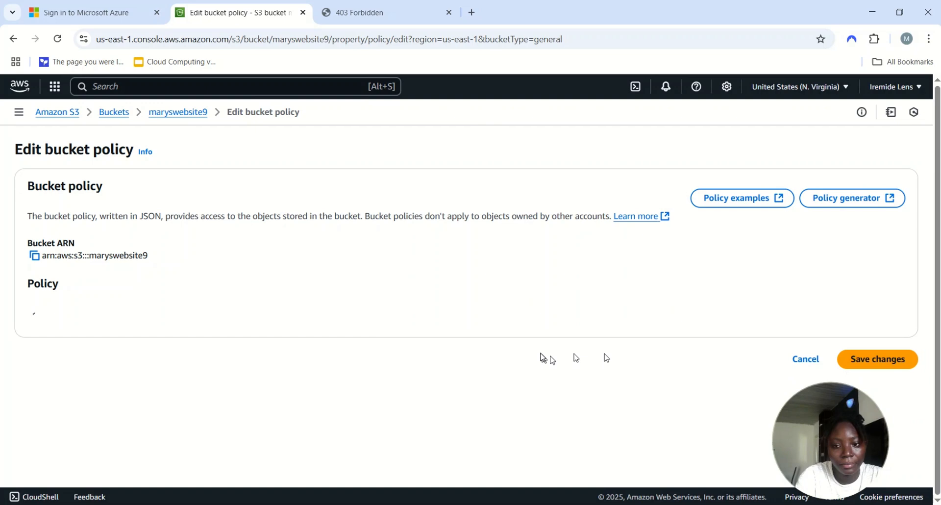
Enter a JSON bucket policy, version 2012-10-17, with a PublicReadGetObject statement allowing s3:GetObject for principal "*" on arn:aws:s3:::Bucket-Name/*
scroll(337, 323, "down", 4)
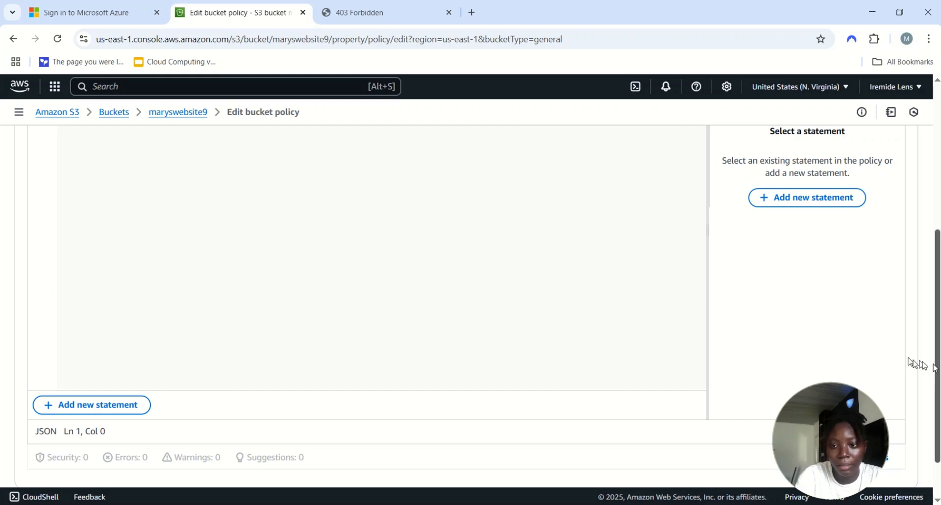
left_click_drag(934, 365, 924, 272)
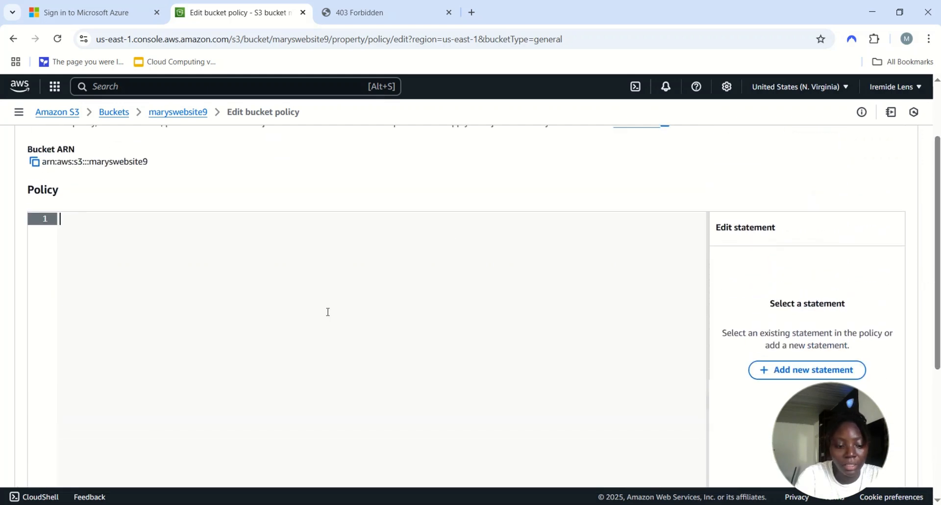
type("{     \"Version\": \"2012-10-17\",     \"Statement\": [         {             \"Sid\": \"PublicReadGetObject\",             \"Effect\": \"Allow\",             \"Principal\": \"*\",             \"Action\": [                 \"s3:GetObject\"             ],             \"Resource\": [                 \"arn:aws:s3:::Bucket-Name/*\"             ]         }     ] }")
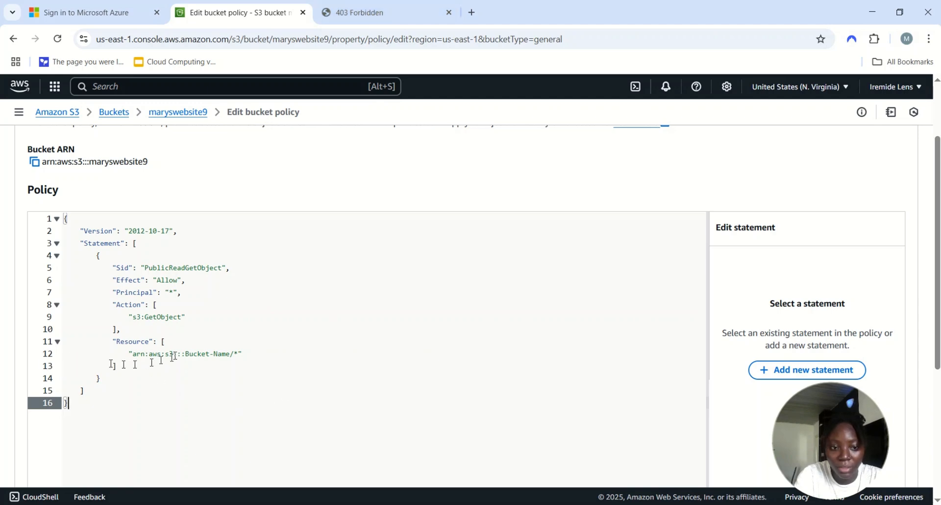
Replace the Bucket-Name placeholder in the policy's resource ARN with maryswebsite9 and save the bucket policy
left_click(231, 353)
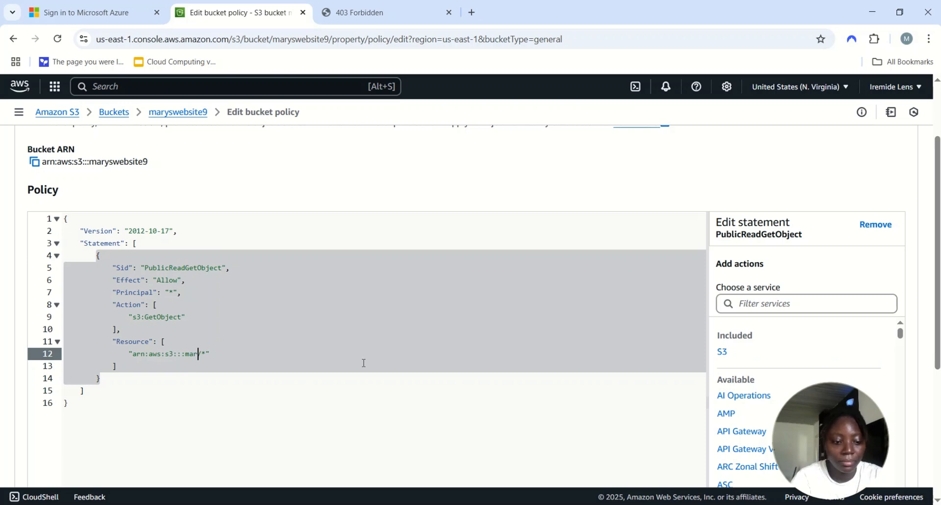
key("ctrl+plus")
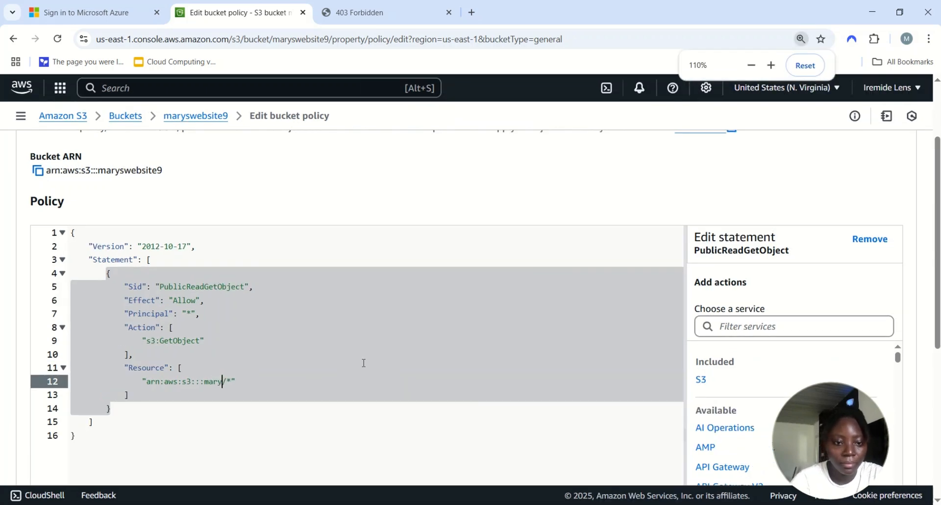
type("swebsite9")
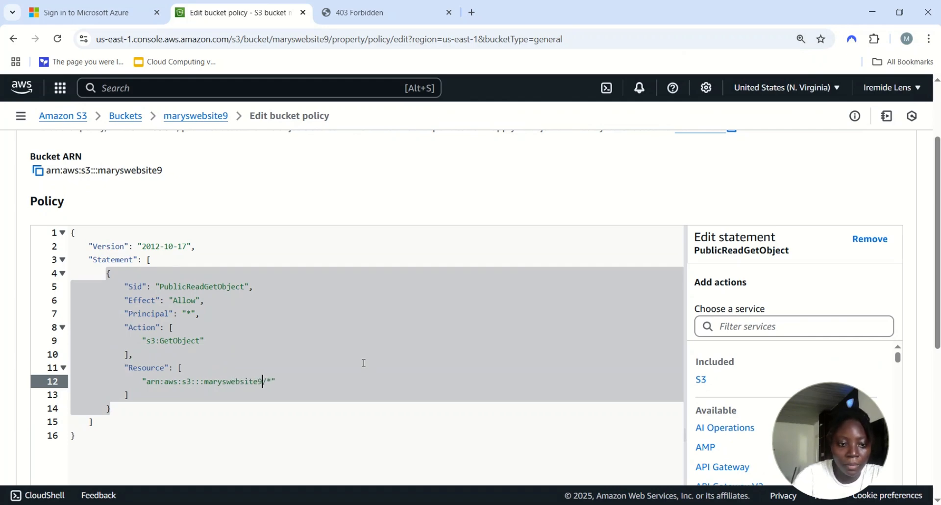
left_click(408, 413)
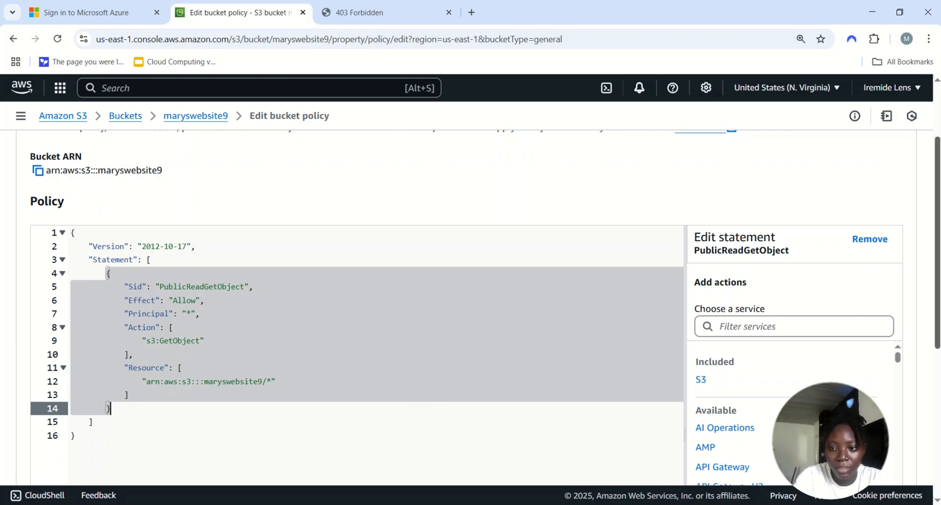
scroll(470, 294, "down", 5)
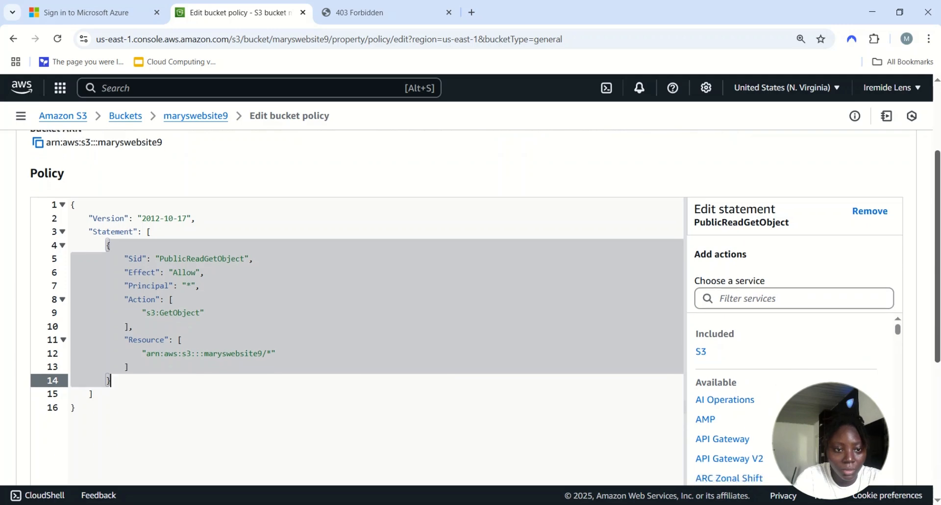
scroll(470, 294, "down", 1)
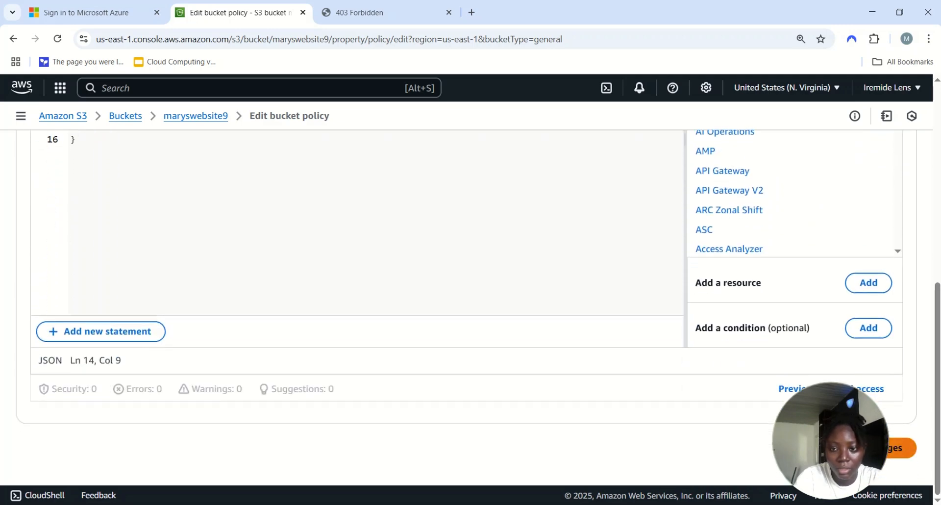
left_click(852, 447)
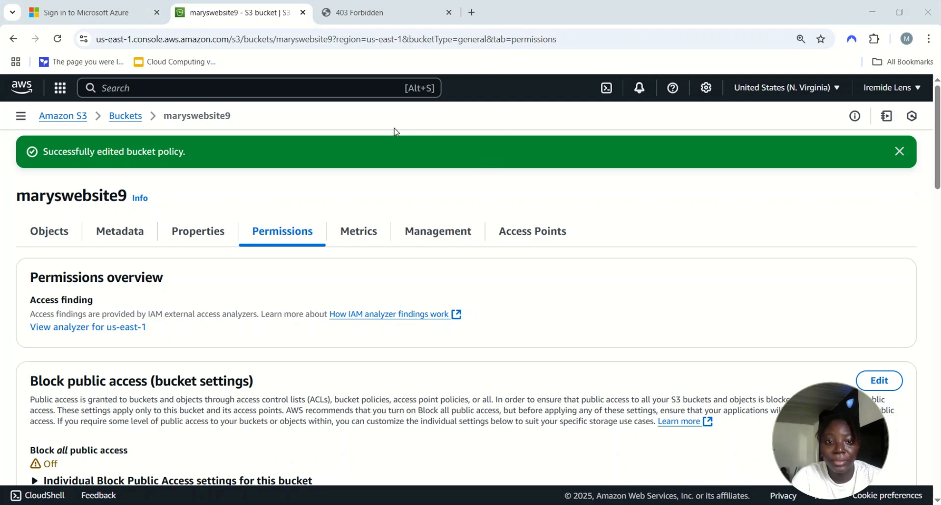
Go to the bucket's objects, look over the website files in the local portfolio folder in File Explorer, and return to the bucket
left_click(72, 236)
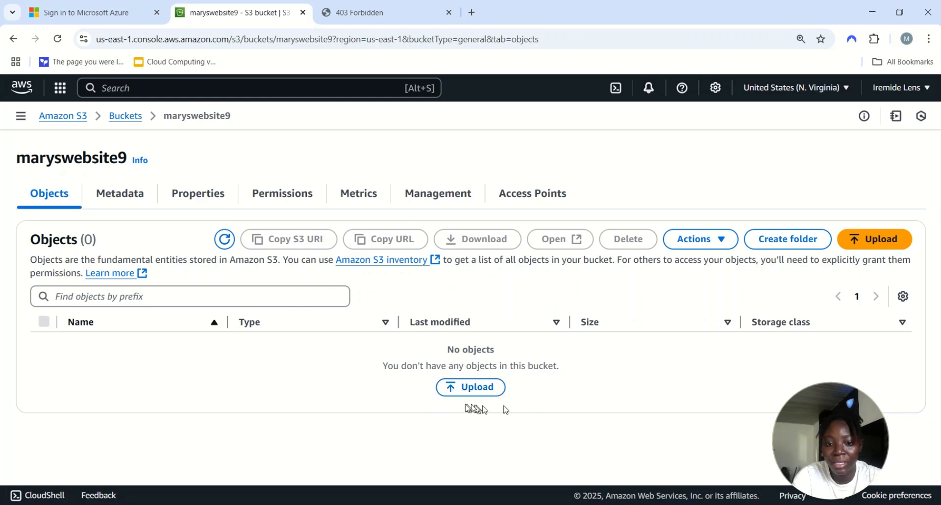
key("alt+Tab")
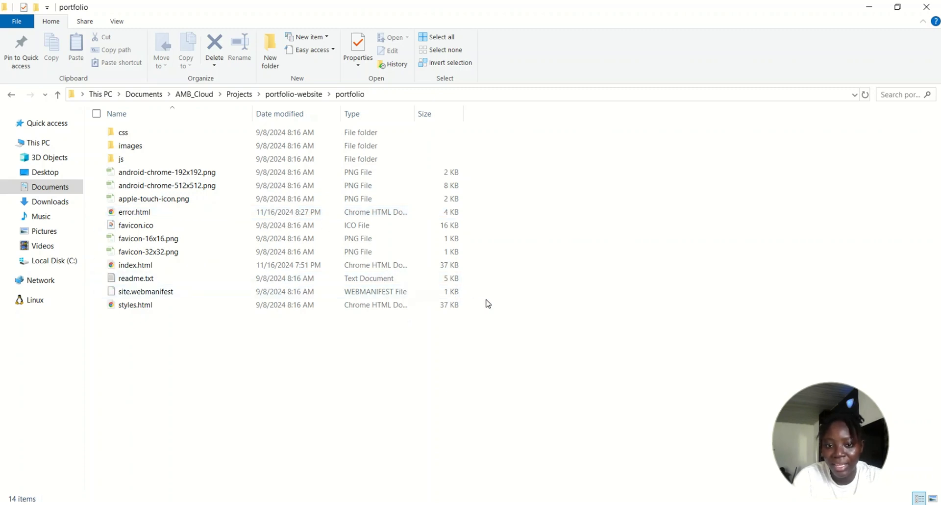
left_click(583, 502)
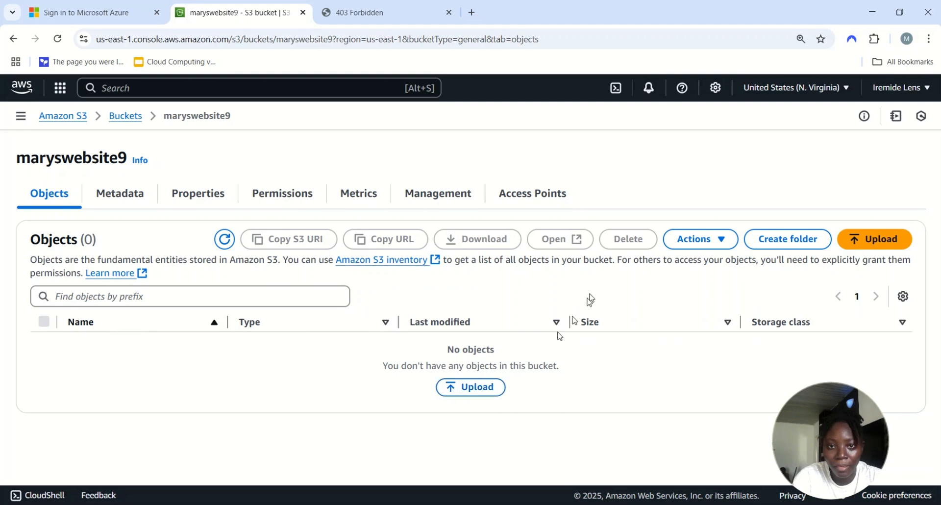
Start an upload to the bucket and browse for files in Documents > AMB_Cloud > Projects > portfolio-website > portfolio
left_click(476, 387)
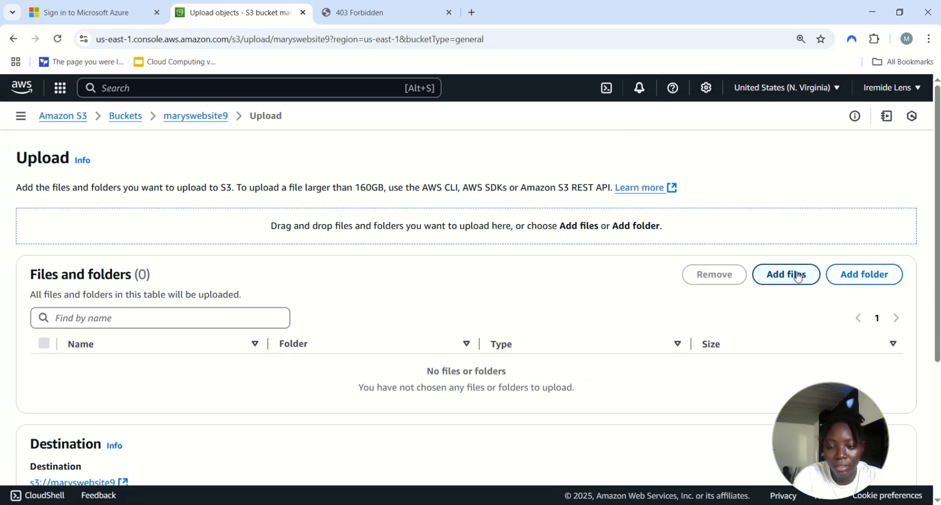
left_click(797, 275)
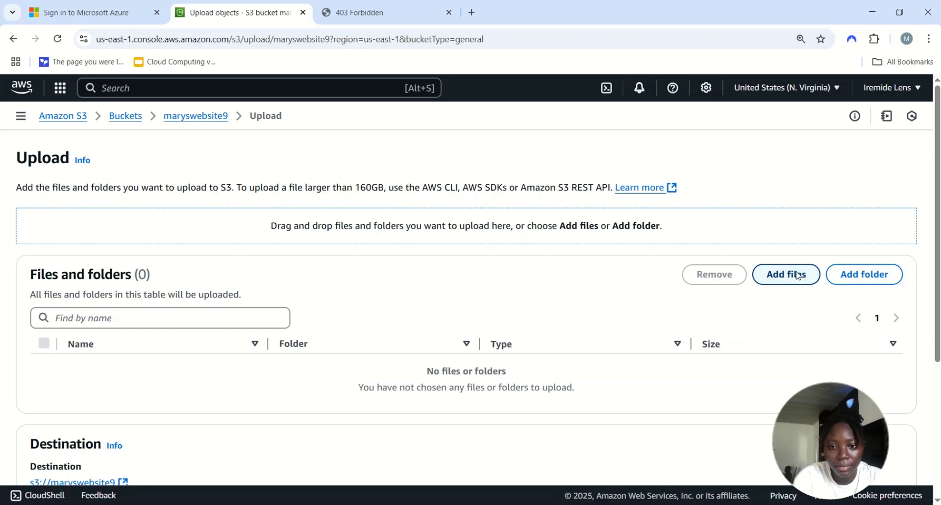
double_click(306, 165)
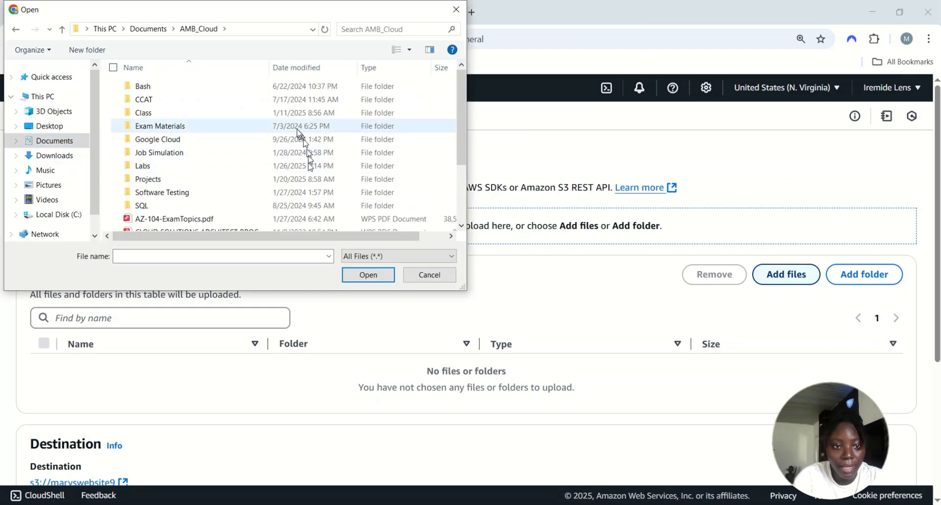
double_click(267, 179)
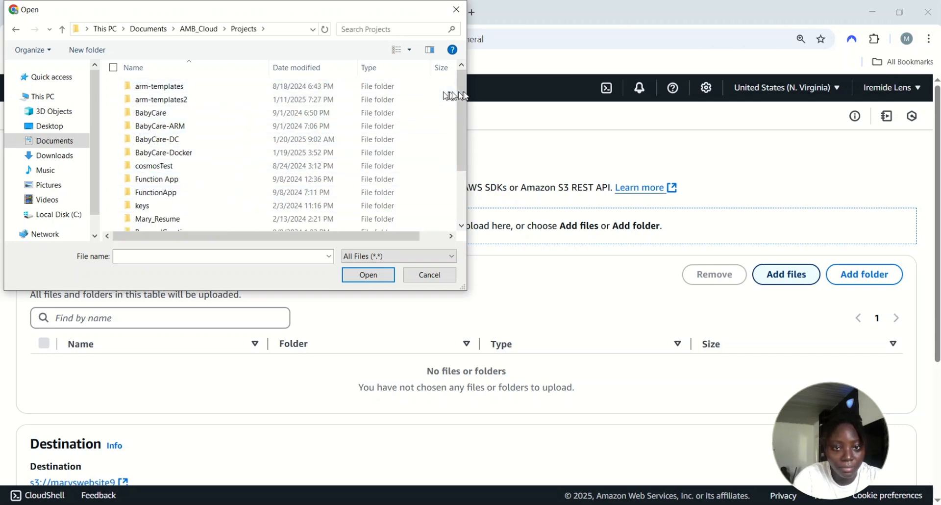
left_click_drag(465, 98, 467, 143)
double_click(367, 184)
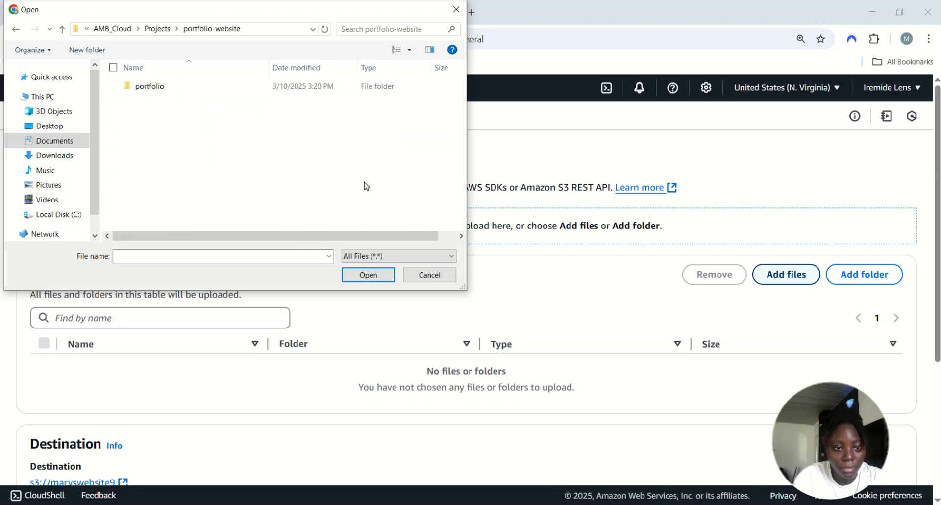
double_click(280, 87)
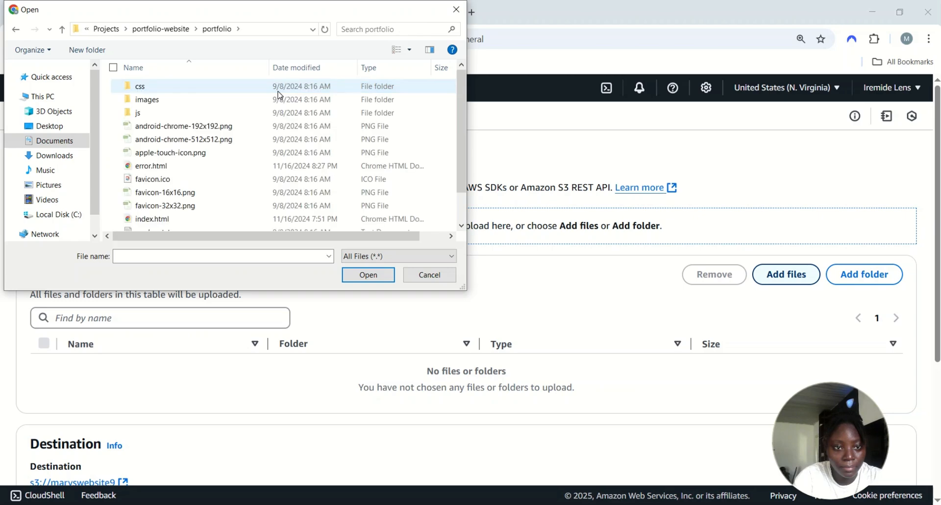
Select everything in the portfolio folder and add the files to the upload list
left_click(122, 72)
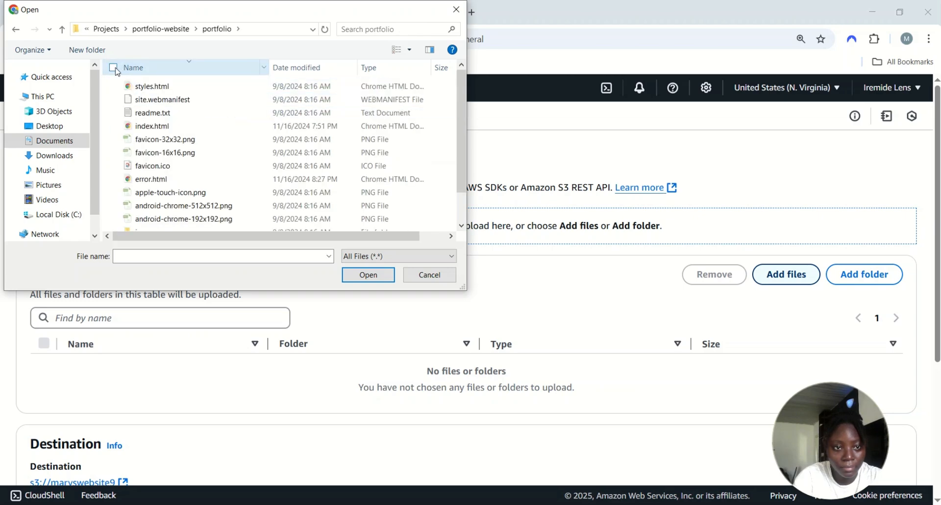
left_click(116, 72)
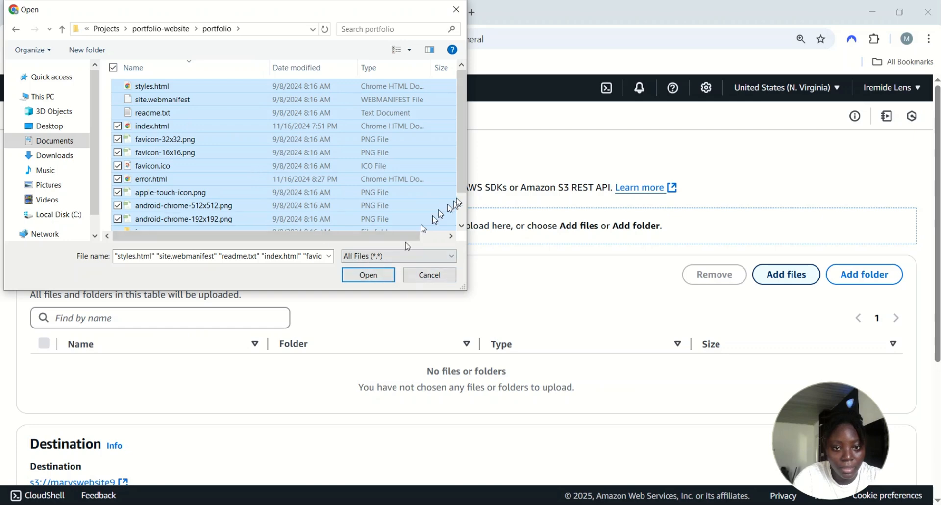
scroll(454, 116, "down", 1)
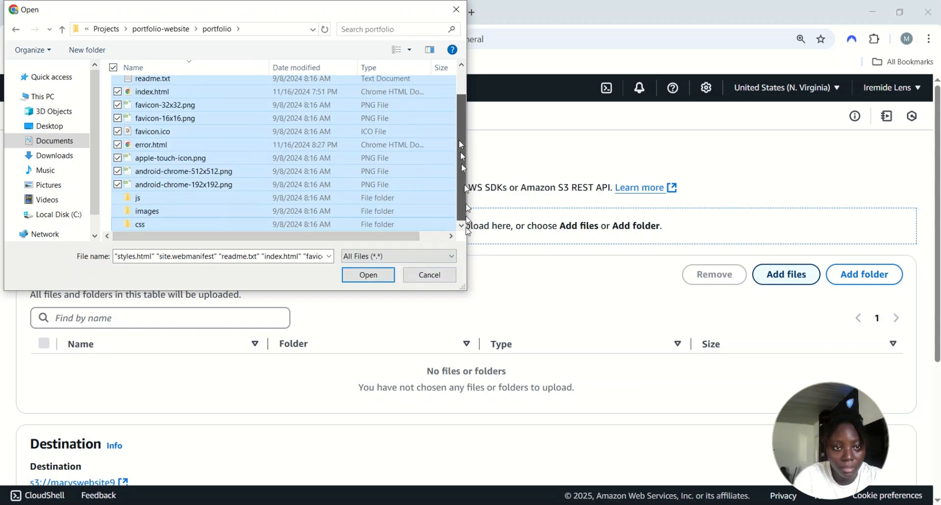
left_click(368, 275)
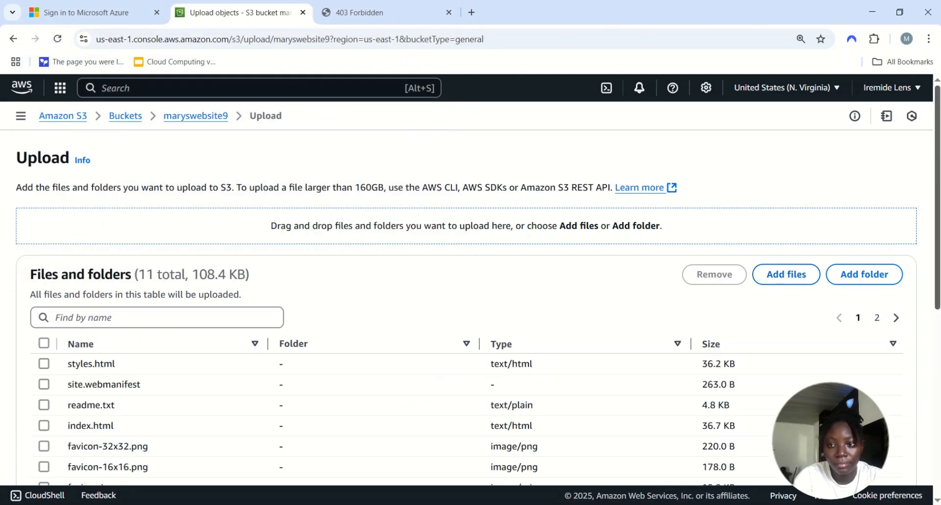
Review the listed files and the destination s3://maryswebsite9, and upload them to the bucket
scroll(937, 180, "down", 3)
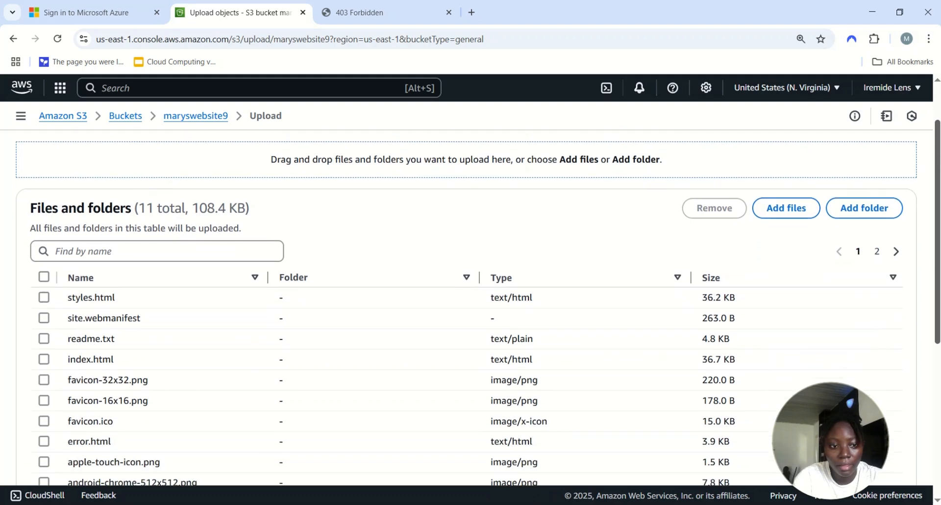
scroll(465, 314, "down", 4)
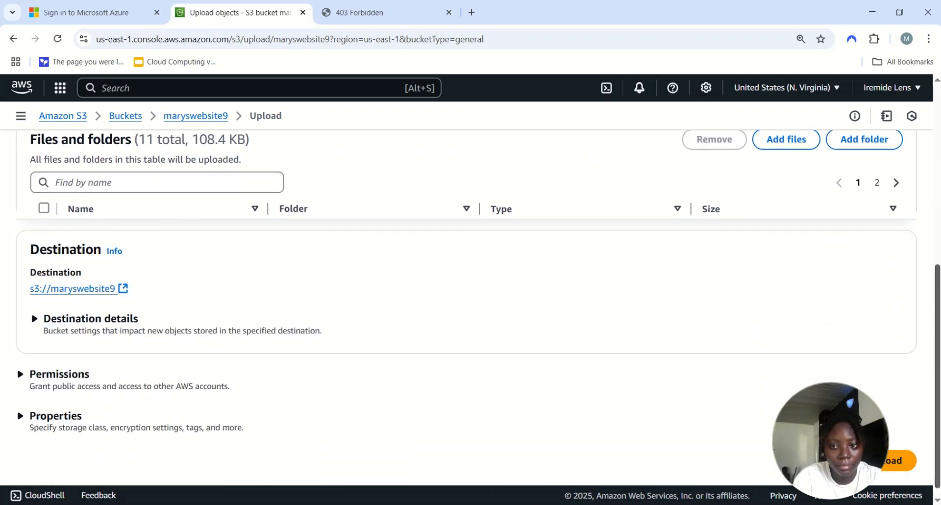
scroll(465, 314, "up", 1)
scroll(466, 294, "up", 5)
scroll(465, 294, "down", 4)
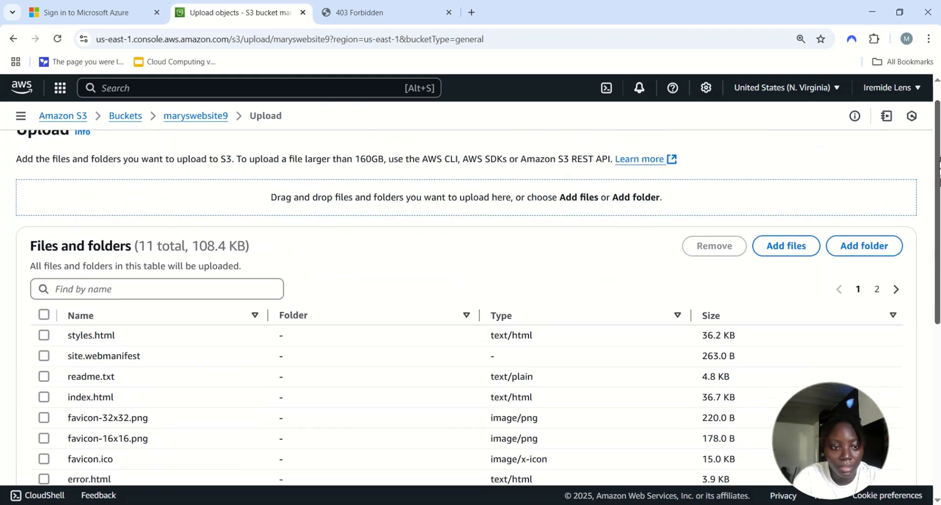
scroll(886, 462, "down", 4)
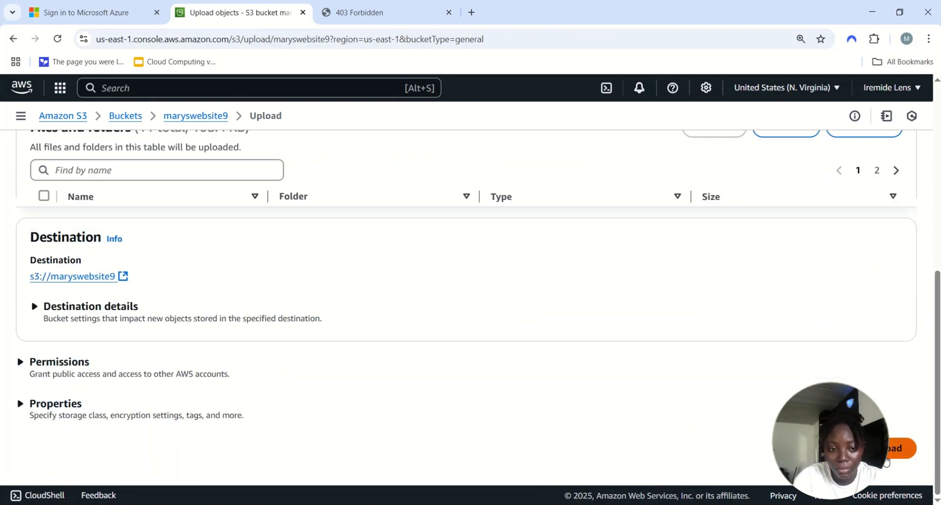
left_click(886, 460)
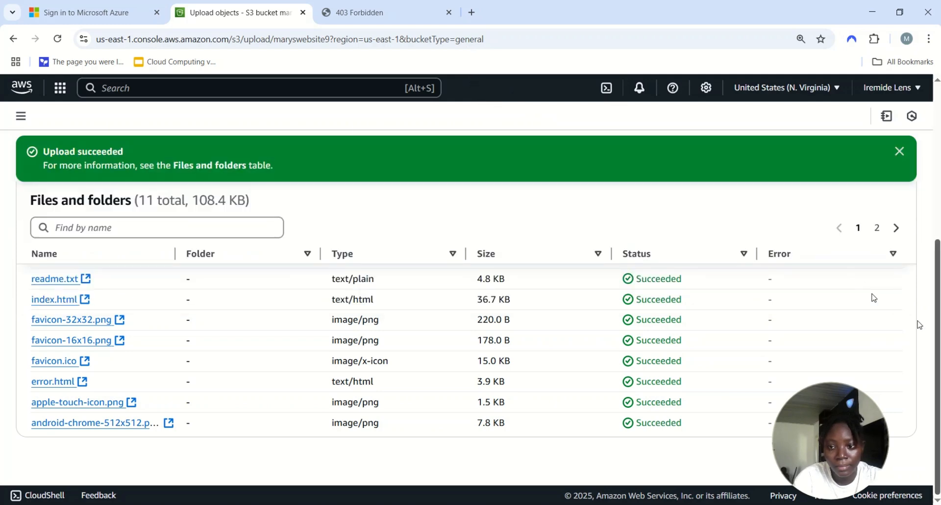
Check the upload summary, close the upload status, and look through the bucket's object list for the uploaded files and folders
left_click_drag(936, 358, 909, 204)
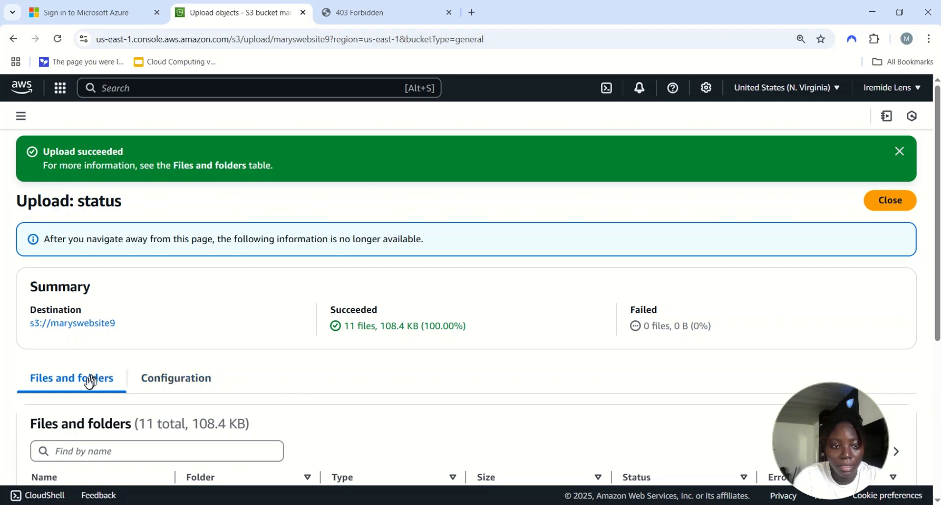
left_click(899, 151)
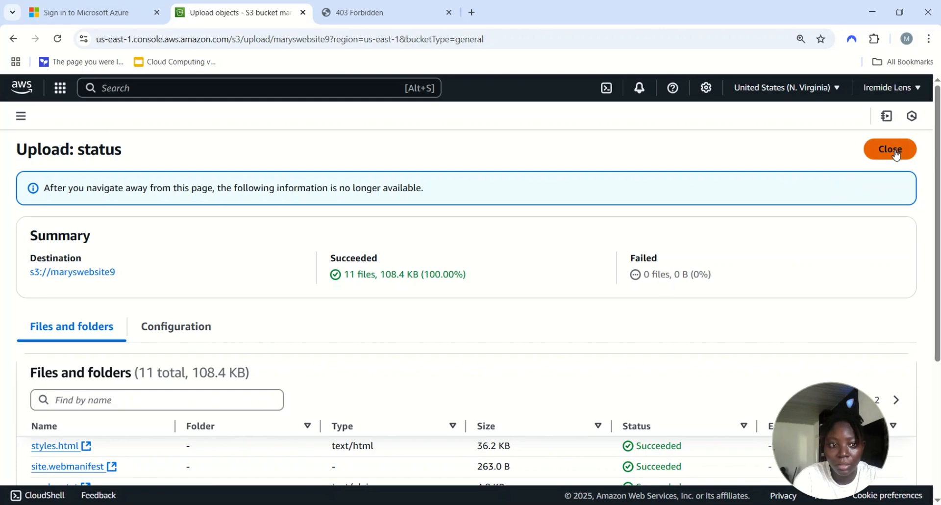
left_click(896, 153)
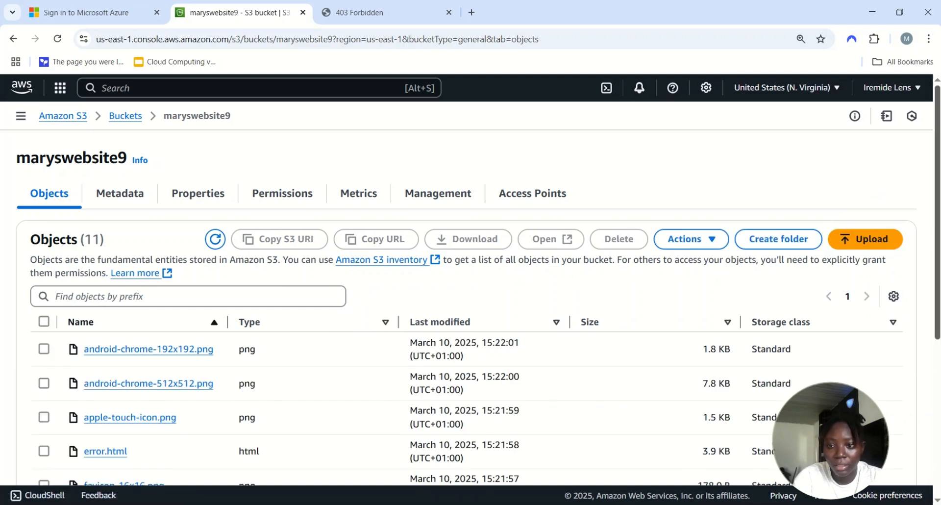
scroll(465, 343, "down", 5)
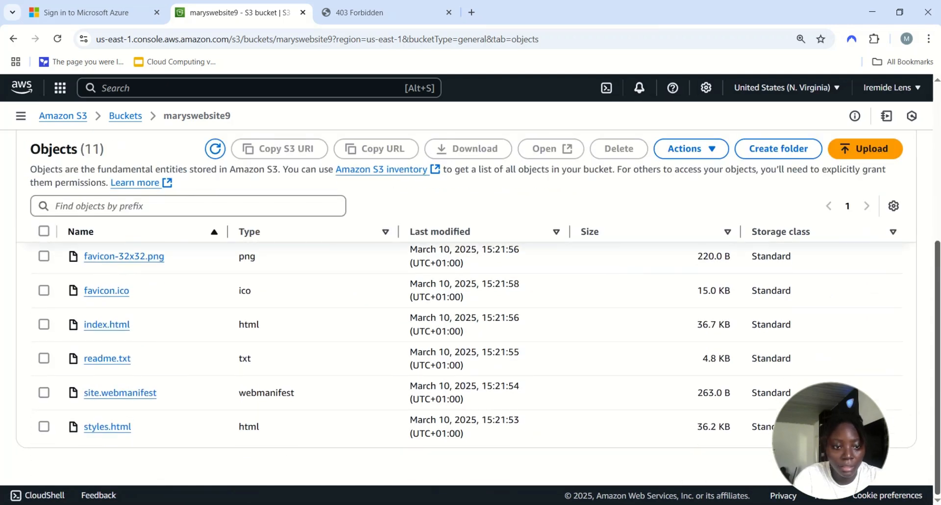
scroll(465, 343, "up", 5)
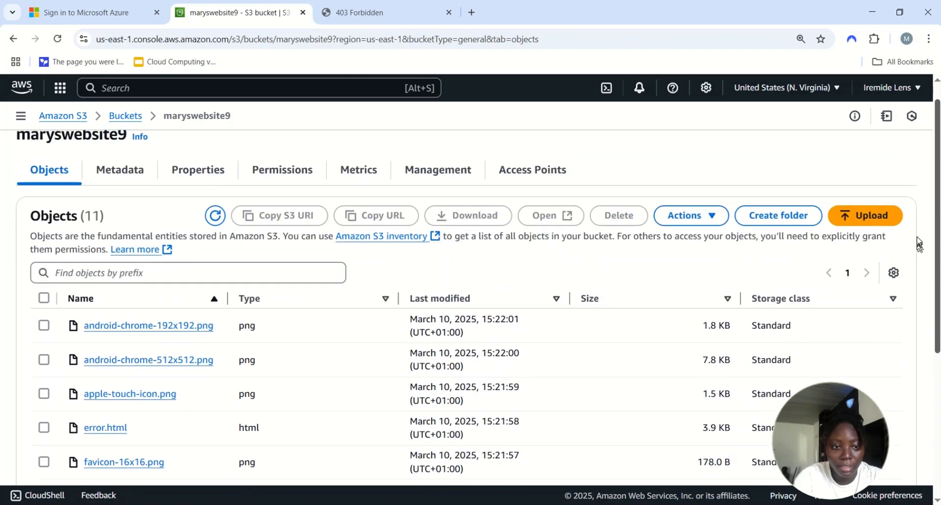
scroll(466, 343, "down", 5)
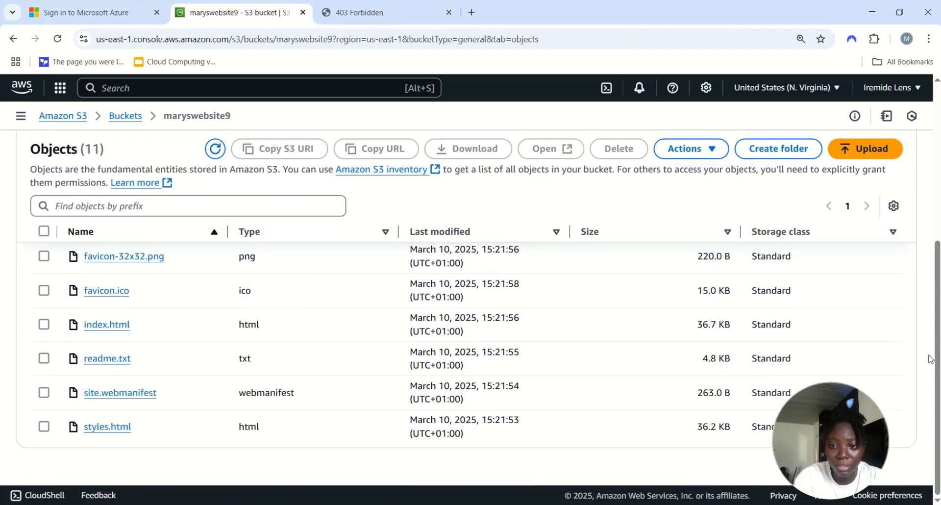
Start another upload to the bucket and add the css folder from the portfolio folder to the upload list
left_click(864, 155)
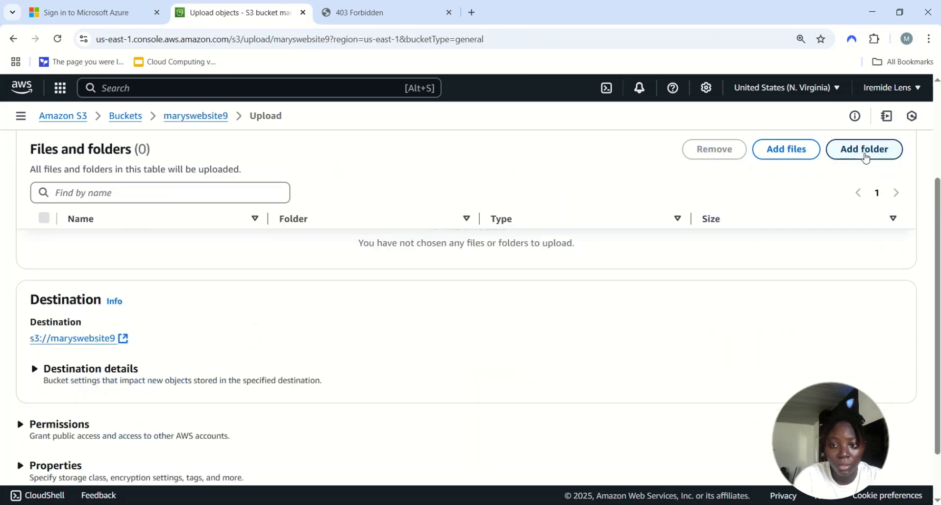
left_click(877, 151)
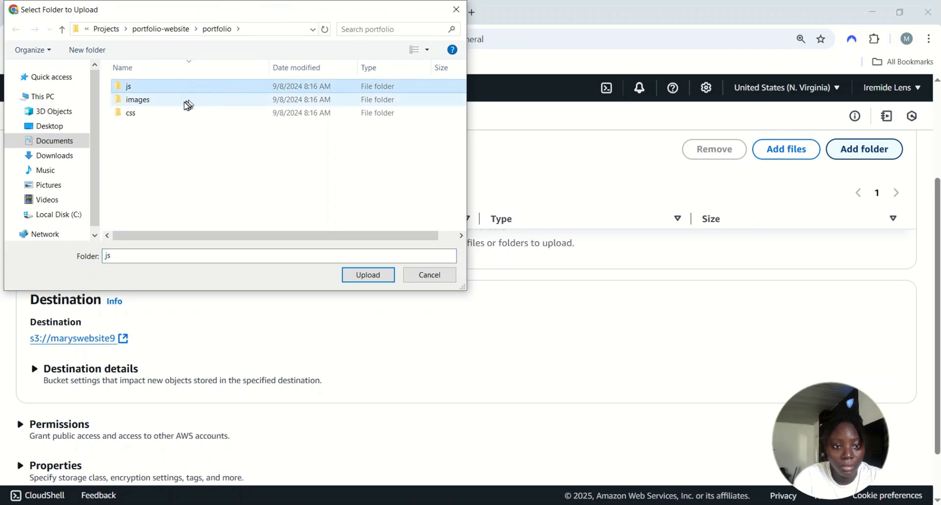
left_click(179, 104)
left_click(179, 113)
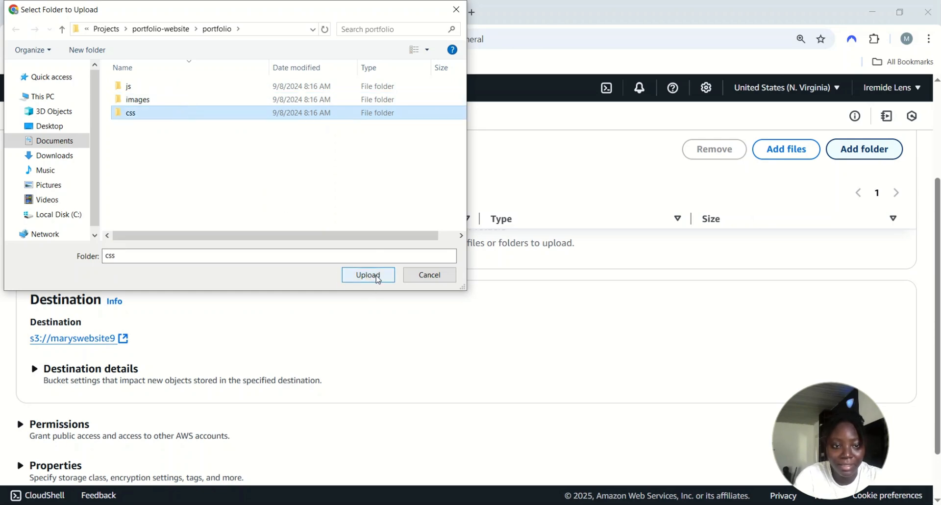
left_click(369, 274)
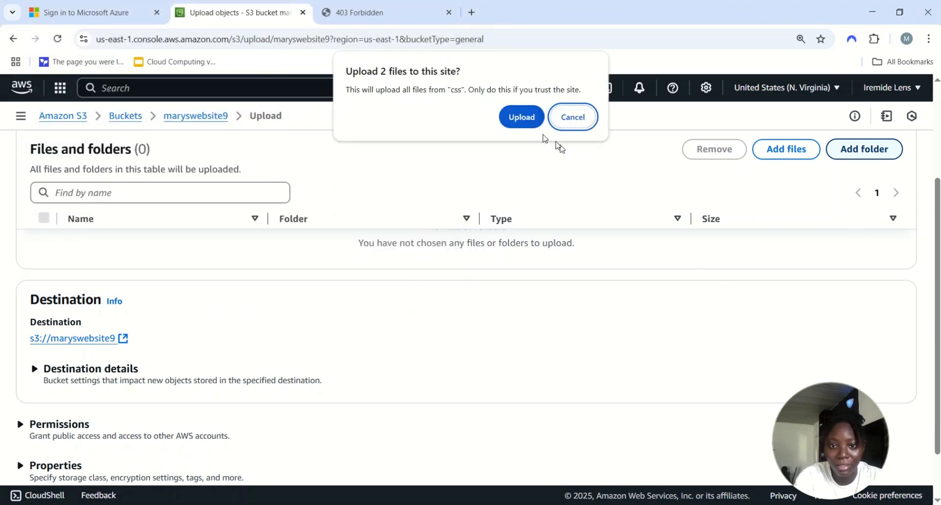
left_click(507, 121)
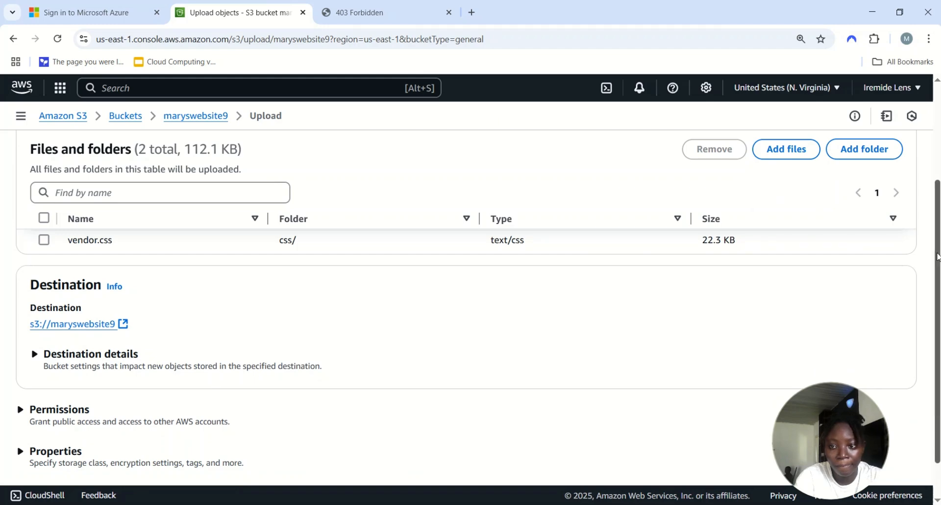
Review the listed css files and the destination s3://maryswebsite9, and upload them to the bucket
left_click_drag(937, 255, 937, 146)
scroll(937, 161, "down", 3)
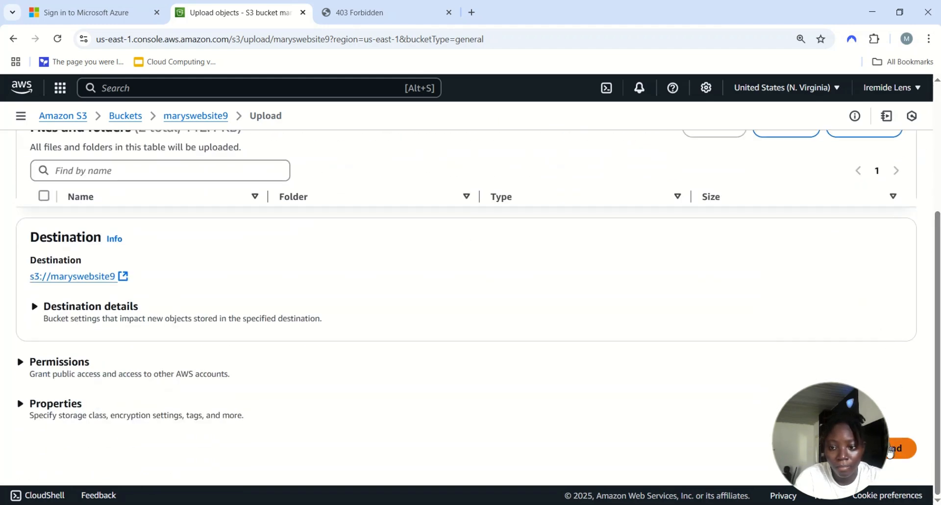
left_click(900, 447)
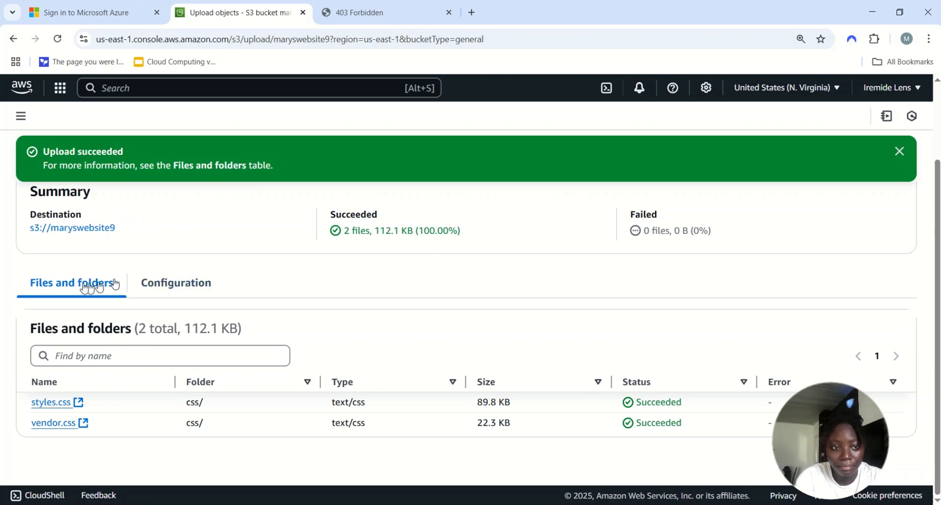
Dismiss the upload notification, return to the maryswebsite9 bucket, and check its object list for the css folder
left_click(899, 152)
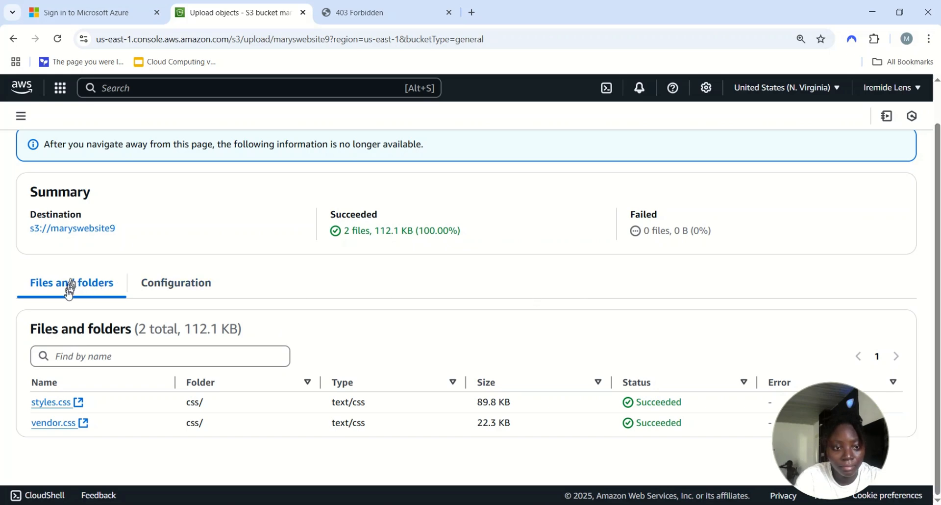
left_click(66, 229)
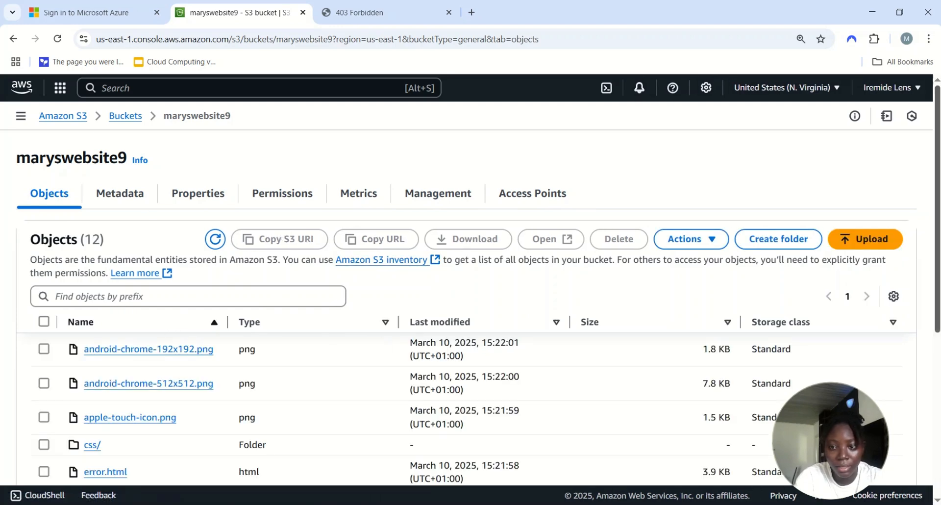
scroll(470, 343, "down", 5)
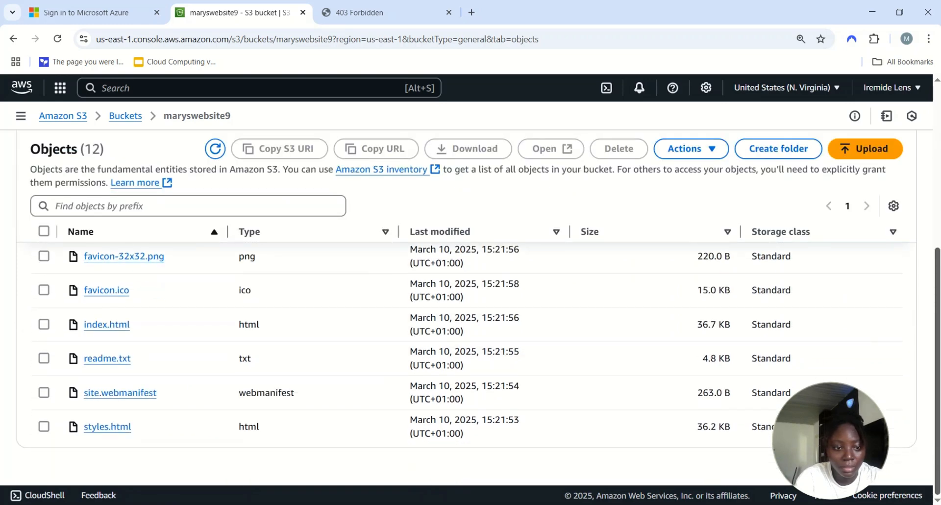
left_click_drag(935, 413, 935, 325)
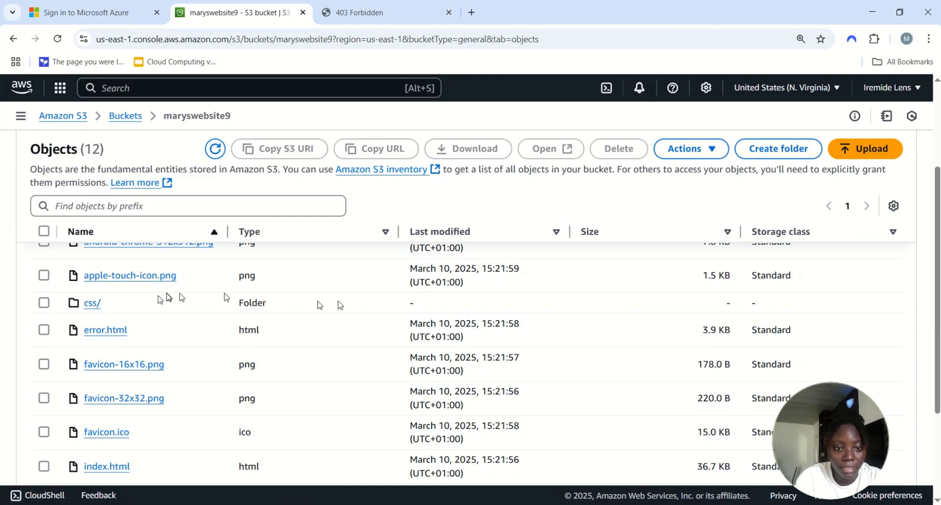
Start a new upload to the bucket and add the images folder from the portfolio folder to the upload list
left_click(846, 149)
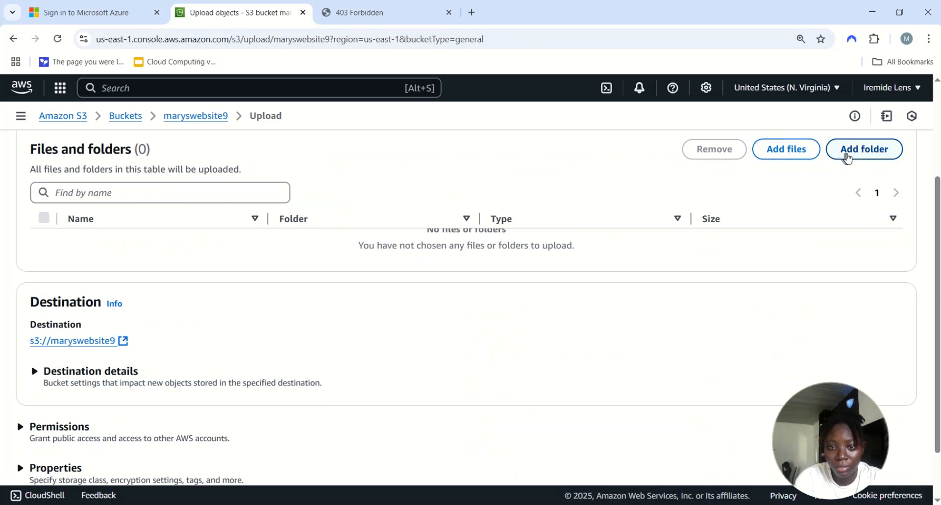
left_click(848, 157)
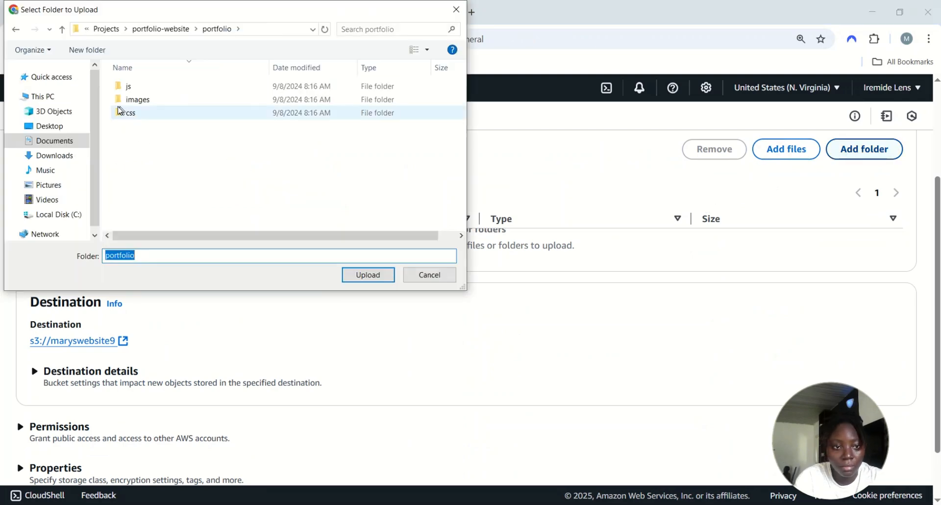
left_click(125, 100)
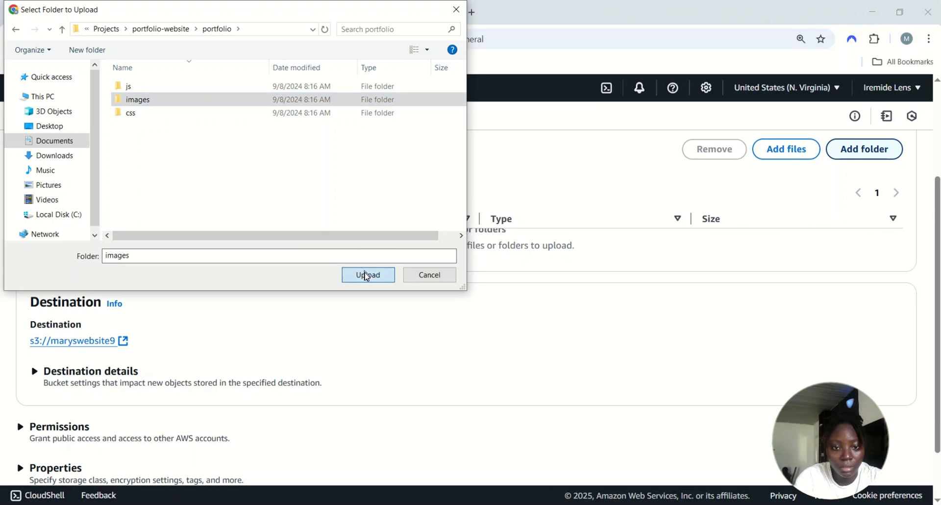
left_click(366, 274)
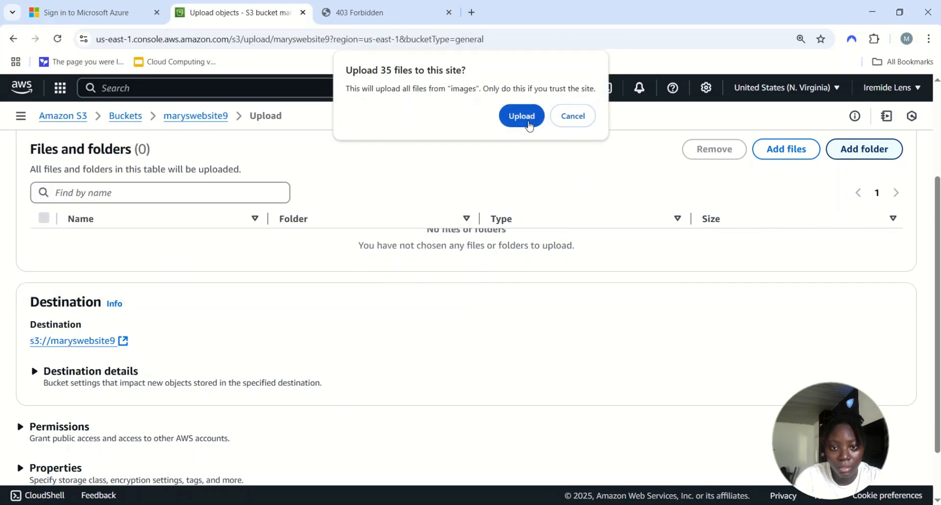
left_click(529, 118)
Add the js folder from portfolio-website > portfolio to the same upload list
left_click(856, 157)
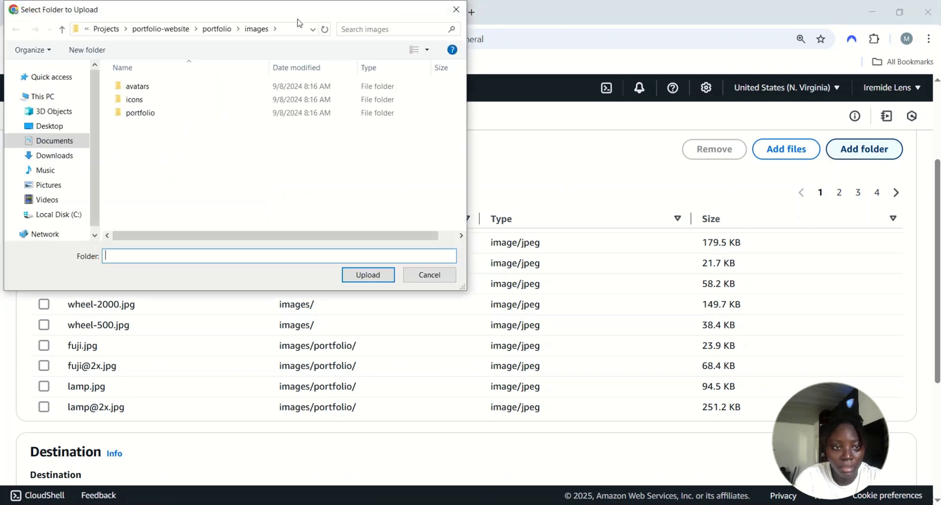
left_click(226, 28)
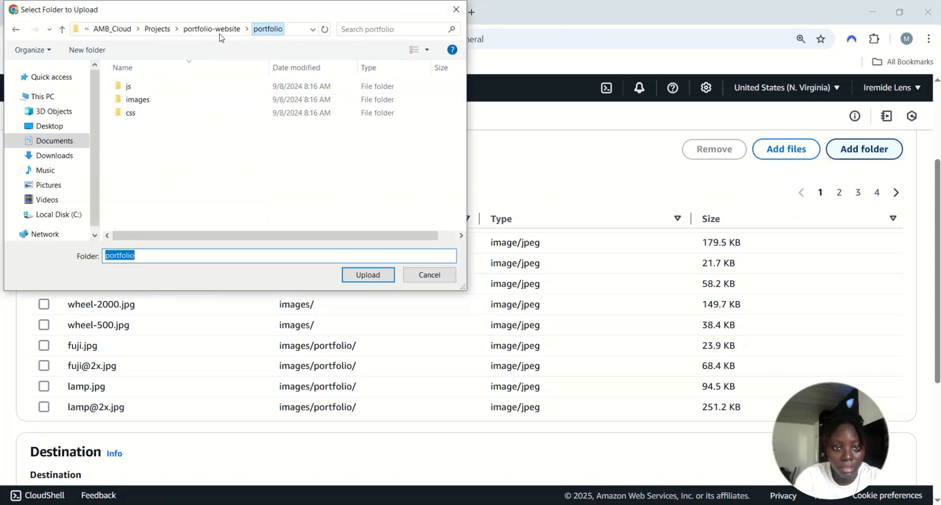
left_click(192, 91)
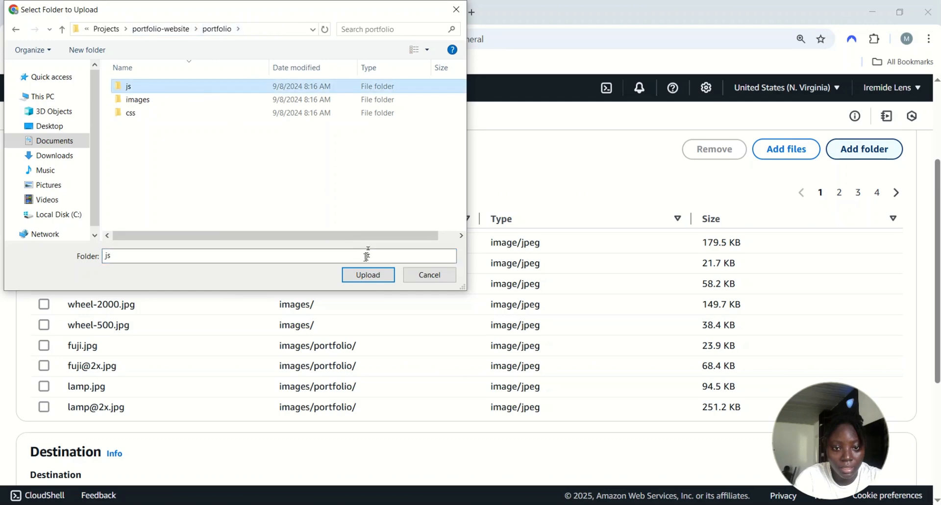
left_click(368, 274)
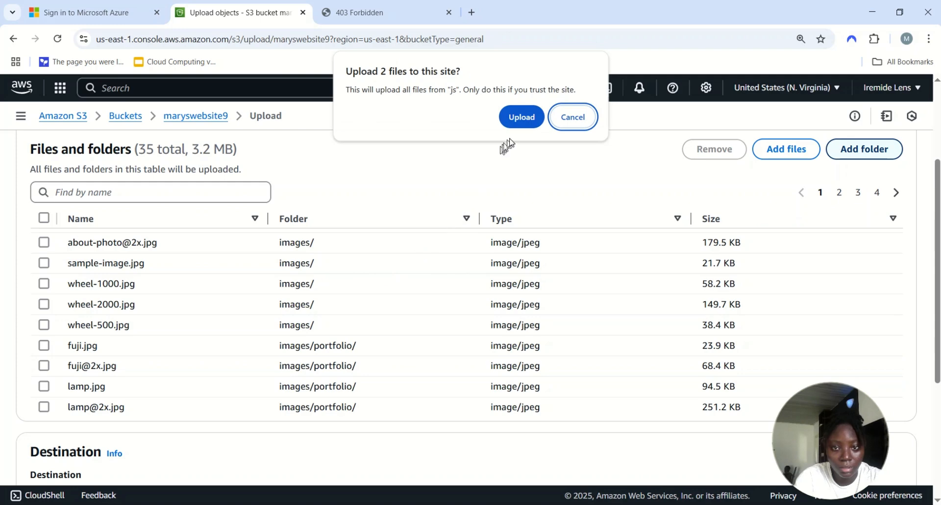
left_click(521, 121)
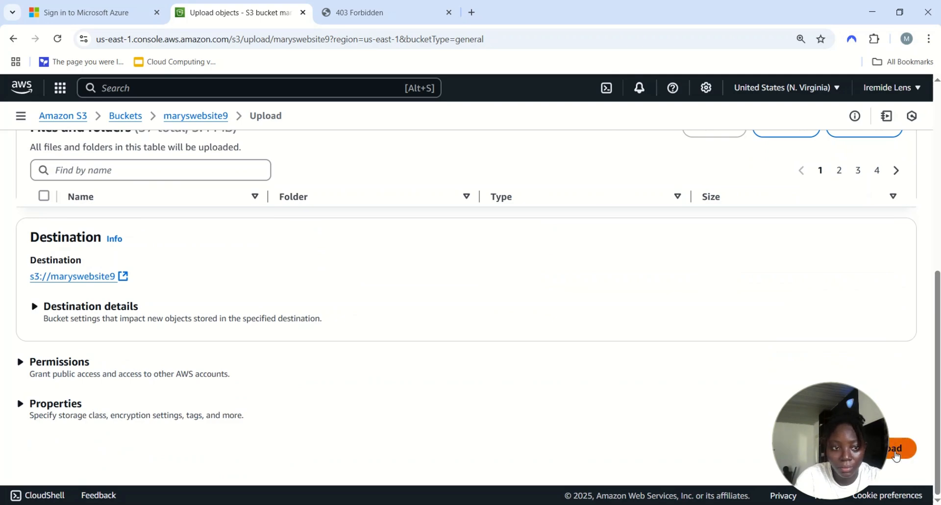
Upload the listed images and js folders to the bucket, and close the upload status once the transfer finishes
left_click(895, 455)
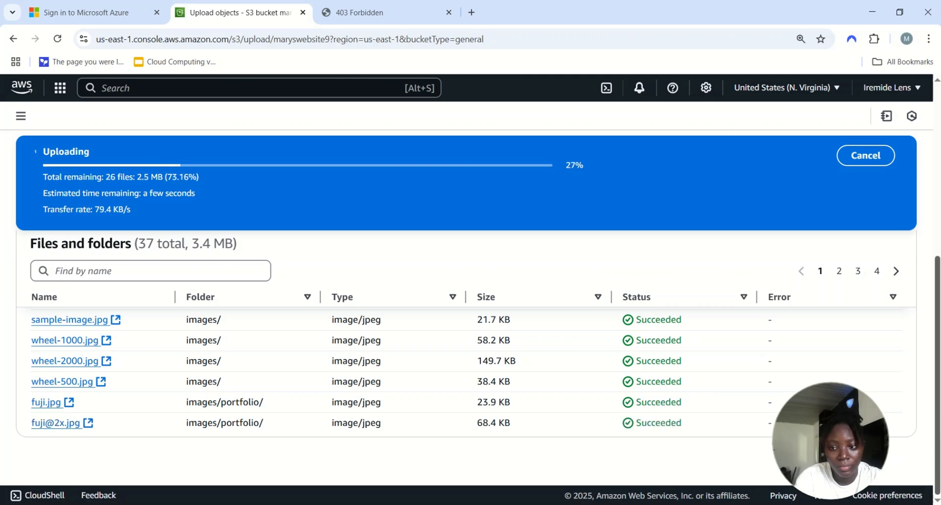
scroll(928, 287, "up", 4)
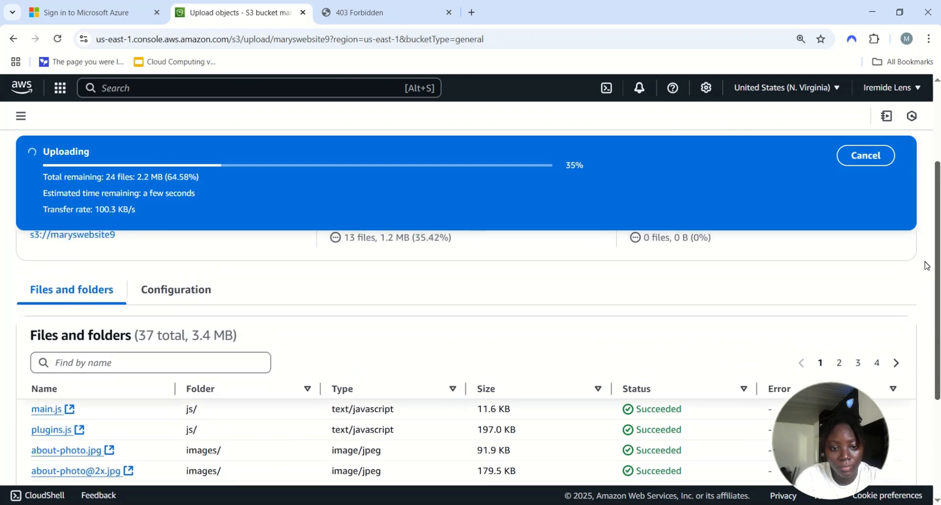
scroll(925, 281, "down", 2)
scroll(925, 284, "down", 2)
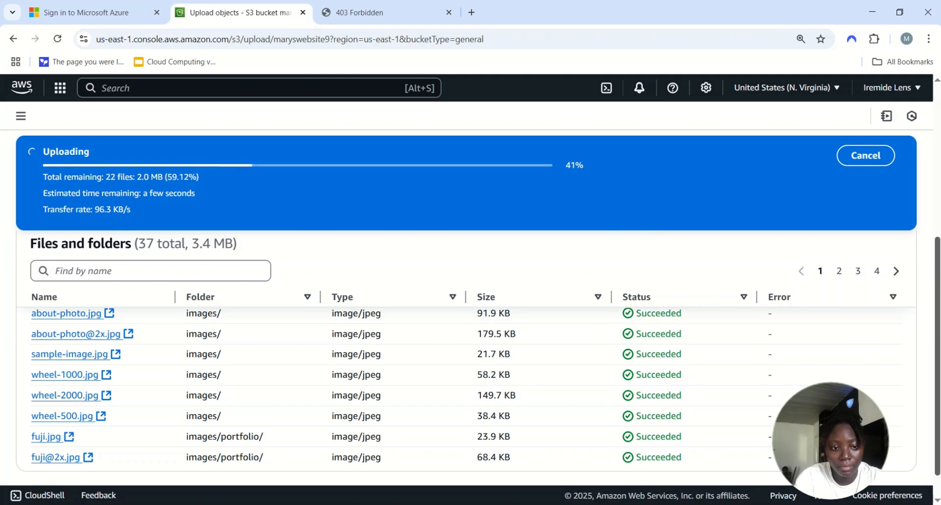
scroll(465, 357, "up", 3)
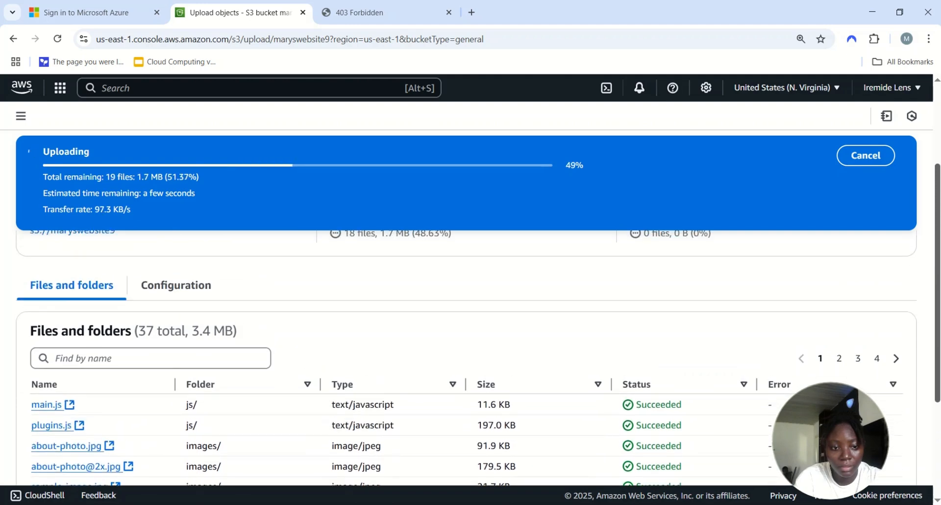
scroll(465, 318, "up", 2)
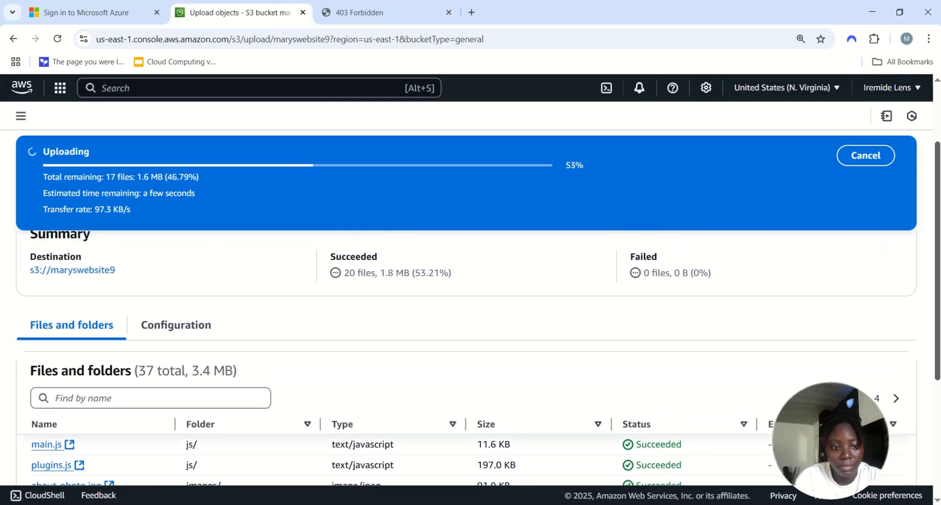
scroll(938, 196, "up", 3)
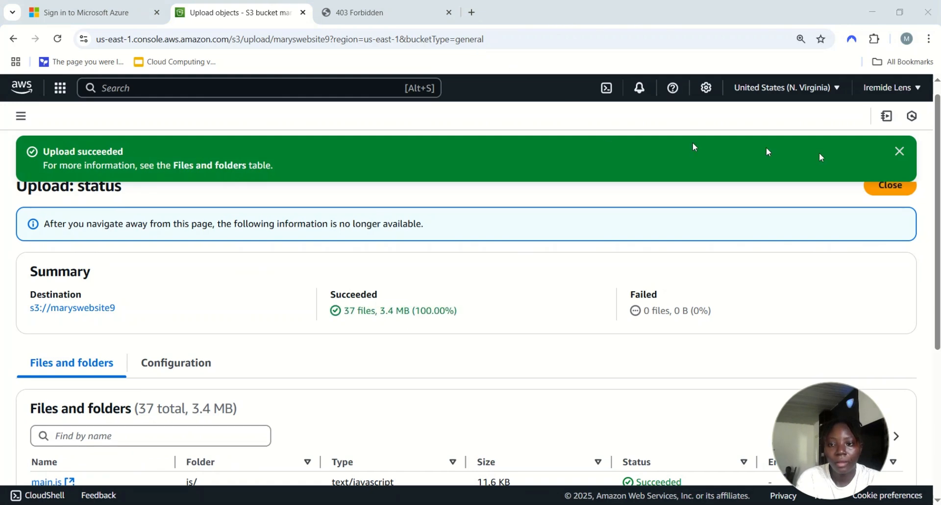
left_click(899, 151)
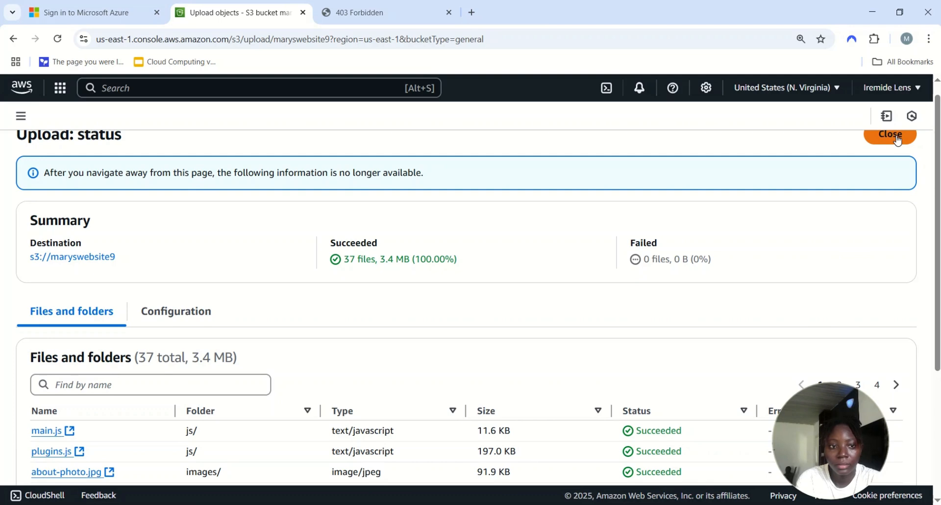
left_click(897, 139)
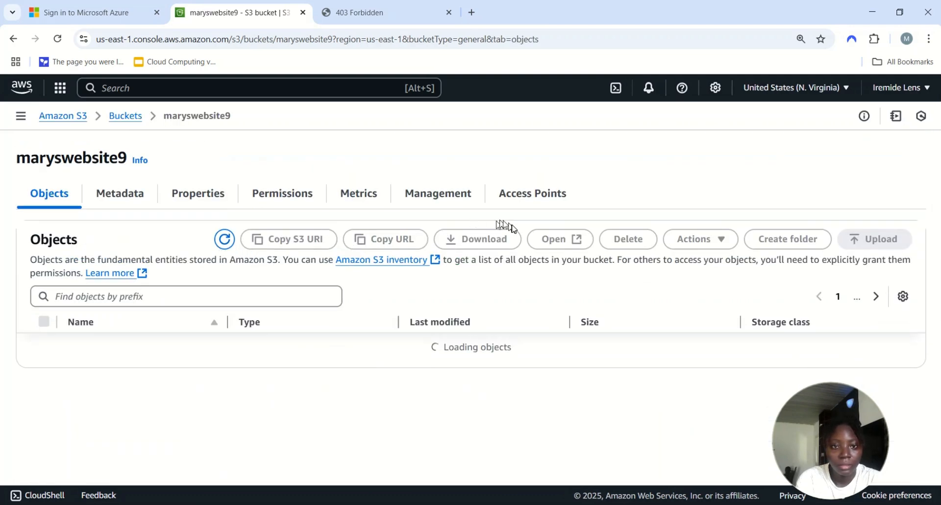
Reload the maryswebsite9 website endpoint page and look through the portfolio site, including its Works, Experience and Education sections
left_click(358, 12)
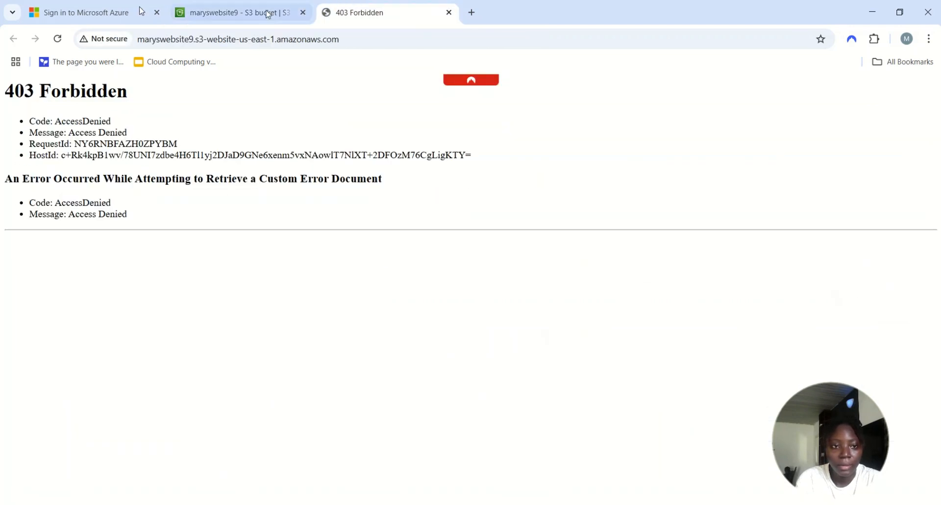
left_click(58, 40)
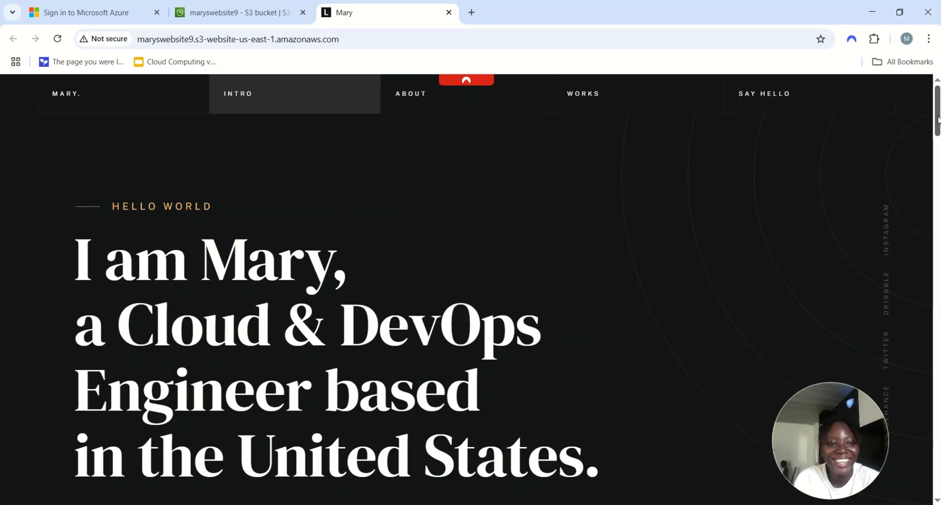
left_click_drag(938, 116, 938, 48)
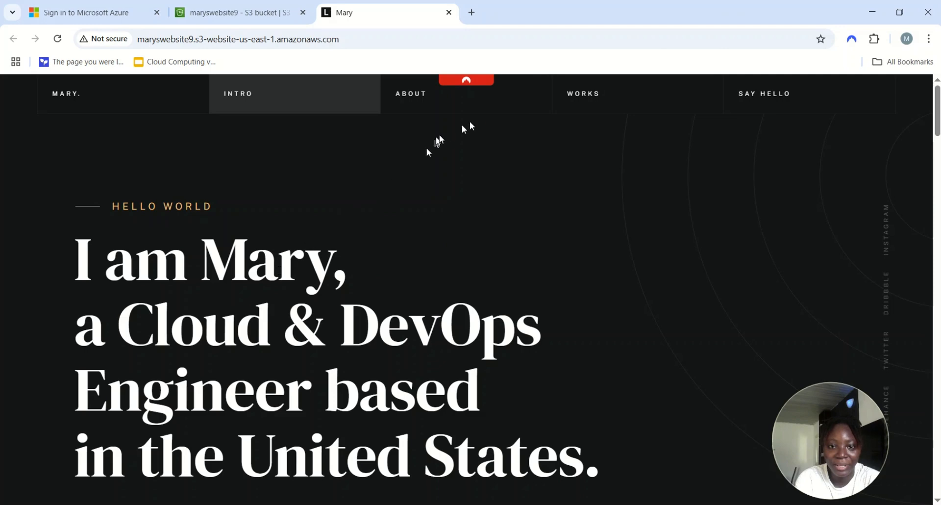
left_click(591, 102)
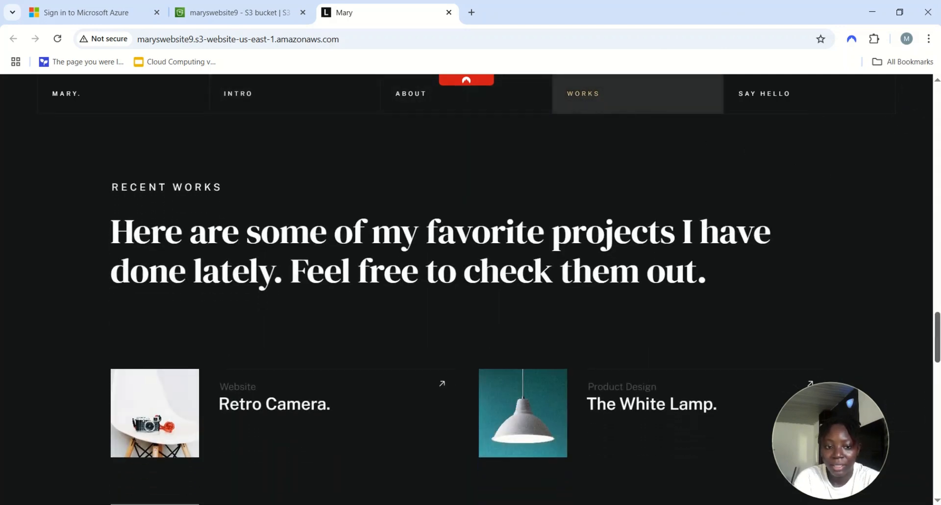
scroll(466, 289, "up", 20)
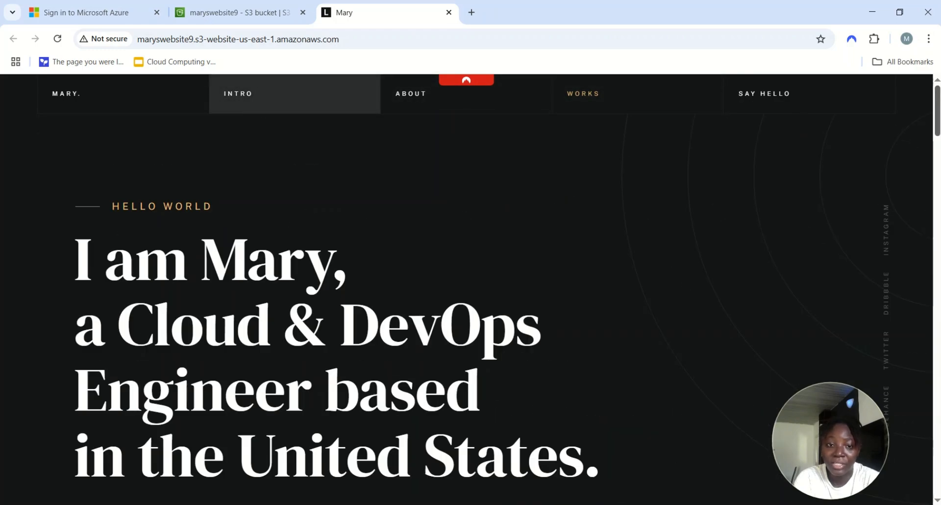
scroll(466, 289, "down", 20)
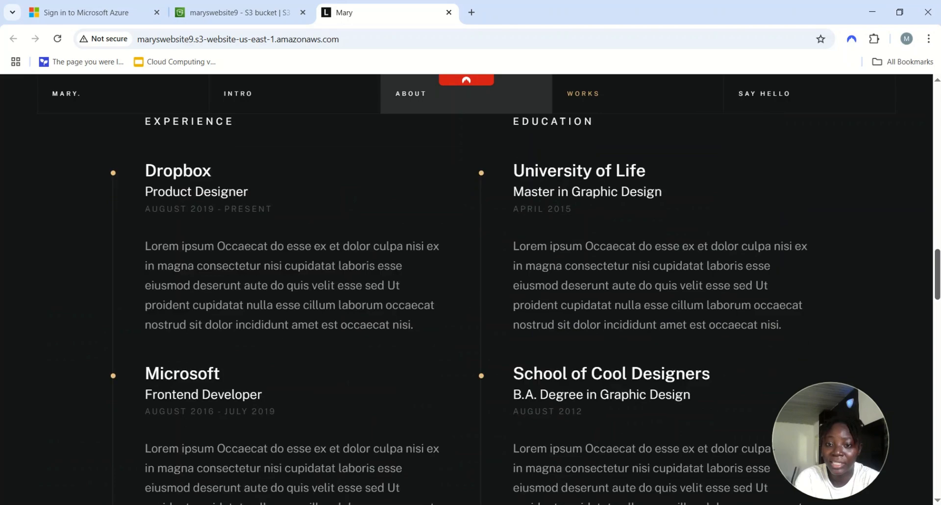
left_click_drag(936, 409, 929, 91)
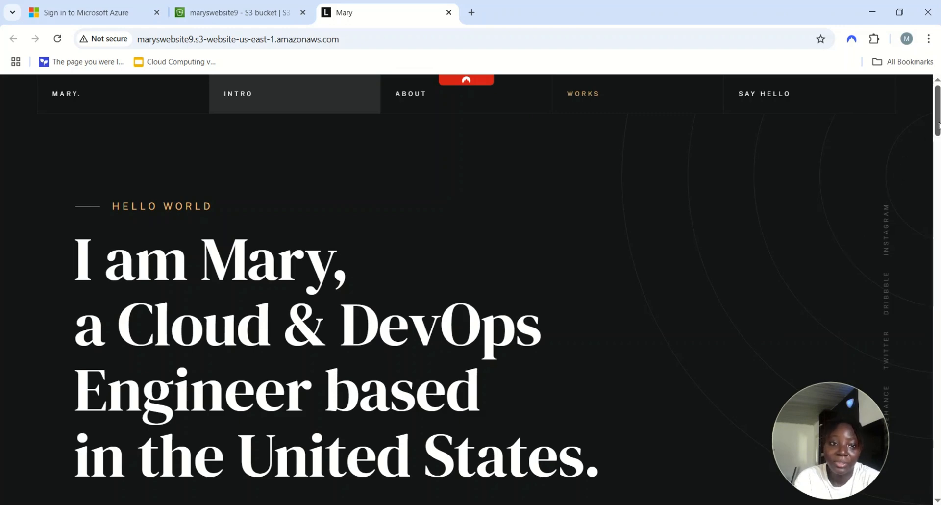
Request the nonexistent page home.html instead of index.html on the maryswebsite9 website endpoint to test the error page
mouse_move(937, 126)
left_mouse_down()
mouse_move(936, 198)
mouse_move(936, 125)
left_mouse_up()
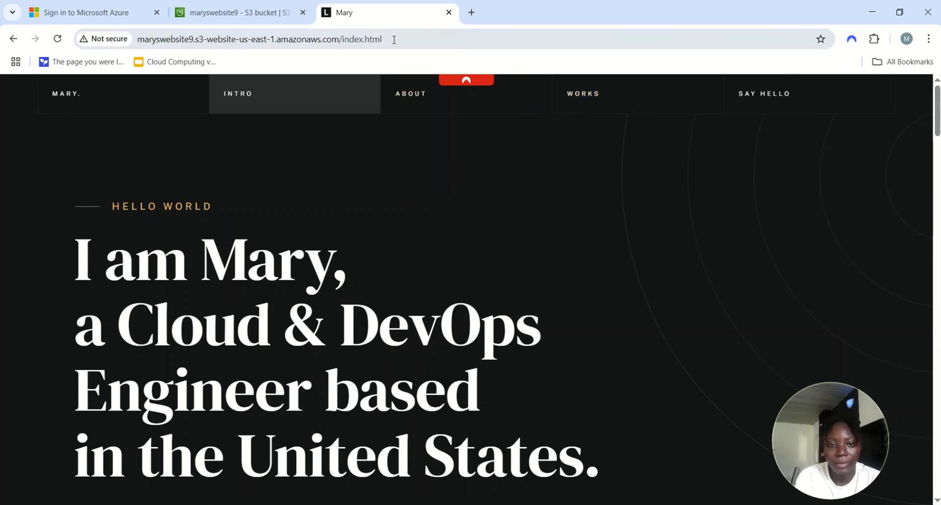
left_click(394, 39)
left_click(394, 39)
key("BackSpace")
key("BackSpace")
key("BackSpace")
key("BackSpace")
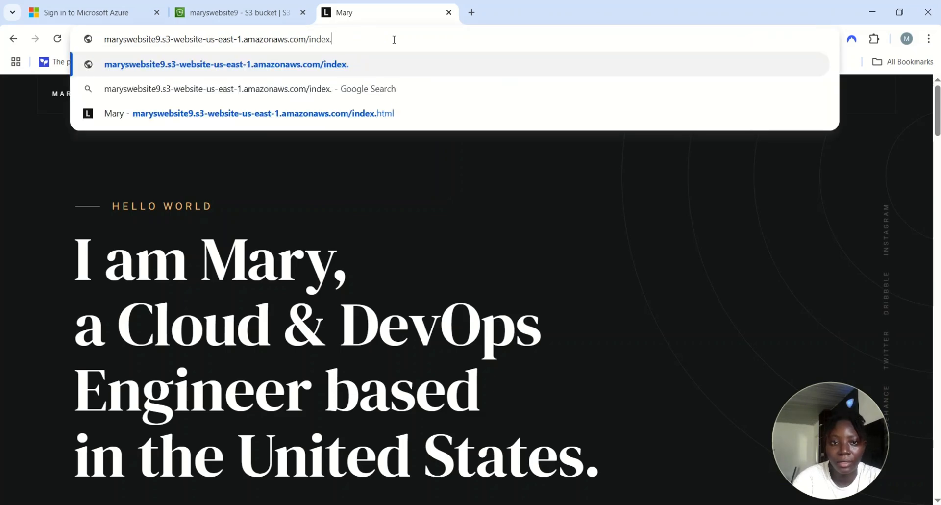
key("BackSpace")
key("BackSpace")
key("BackSpace")
key("BackSpace")
key("BackSpace")
key("BackSpace")
type("ho")
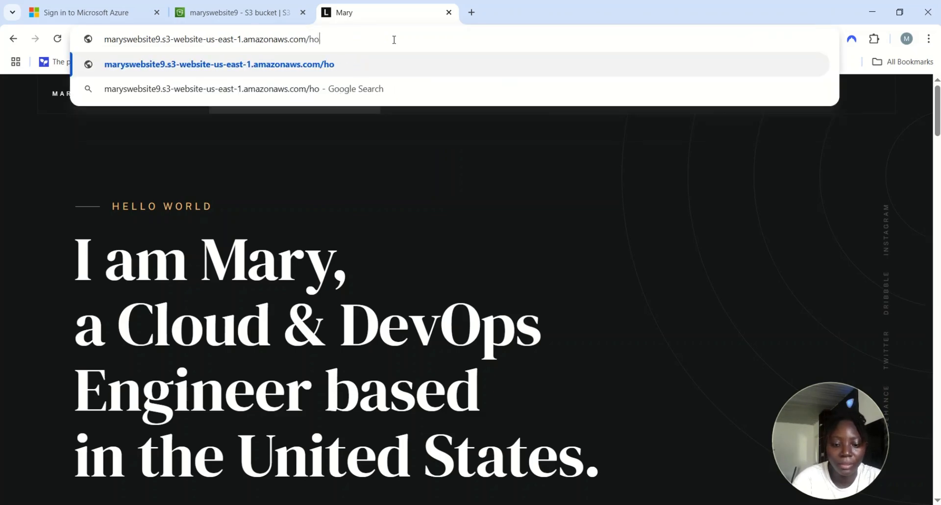
type("me.html")
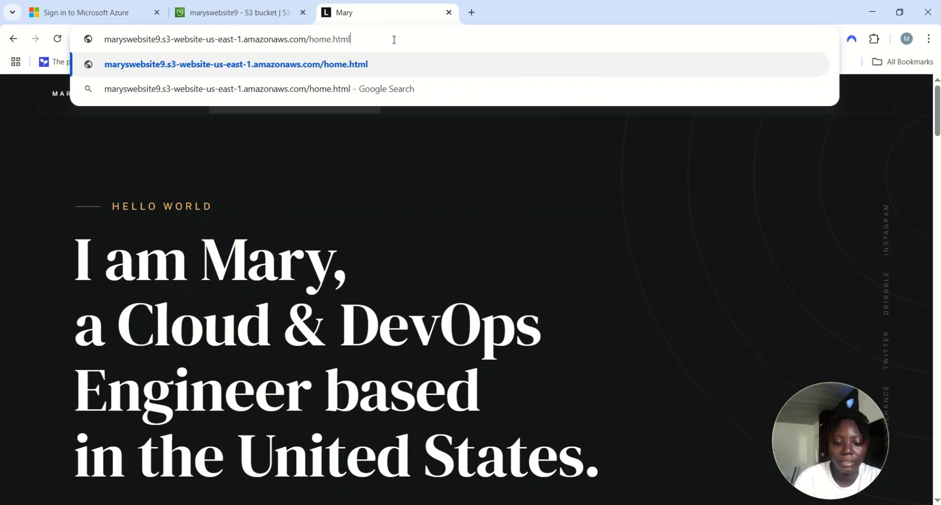
key("Return")
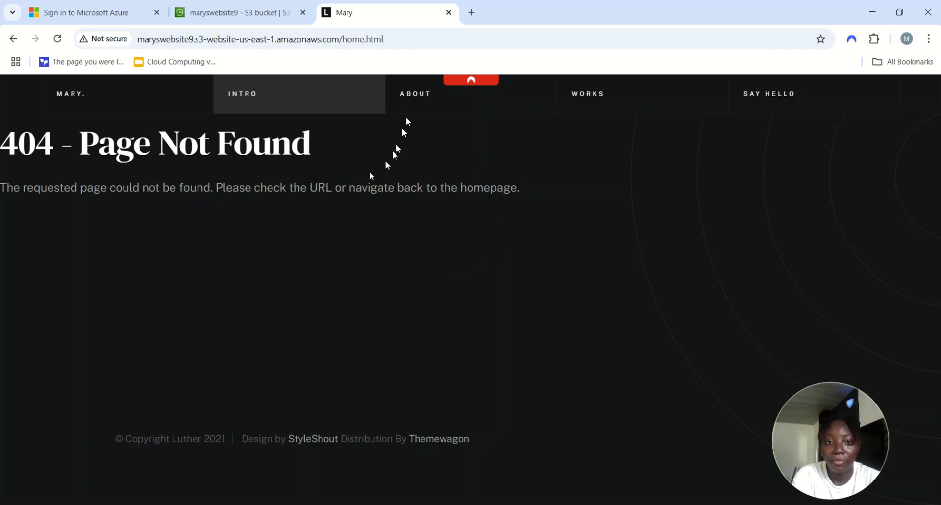
Highlight home.html in the page address, return to the portfolio homepage, and look over its intro and About sections
left_click(344, 39)
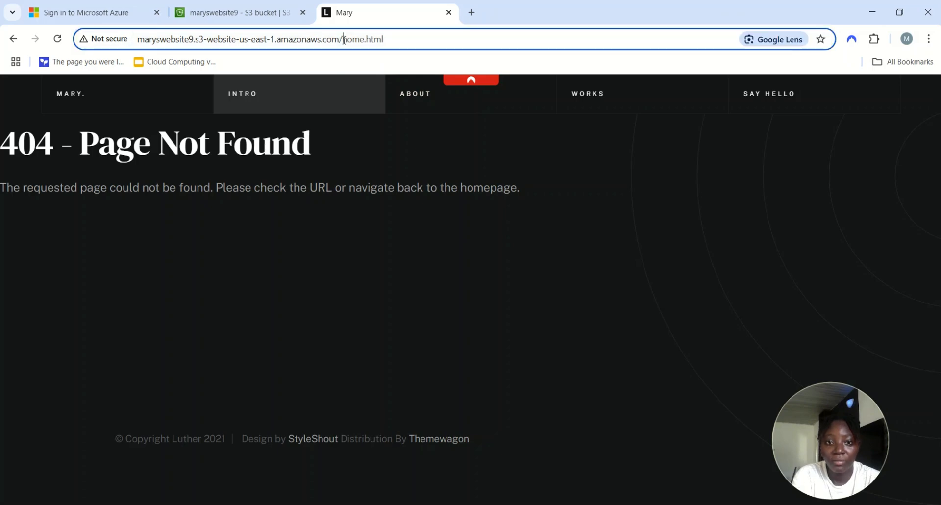
left_click_drag(344, 39, 378, 46)
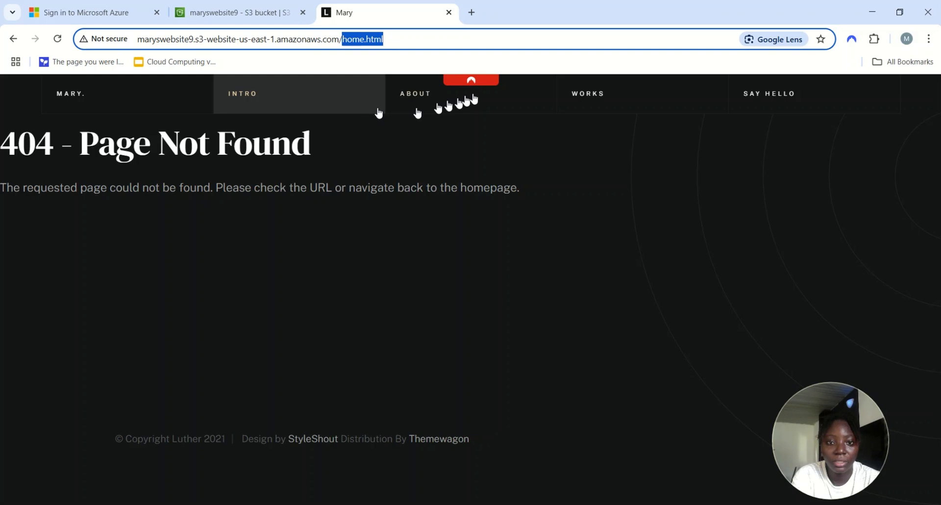
left_click(593, 106)
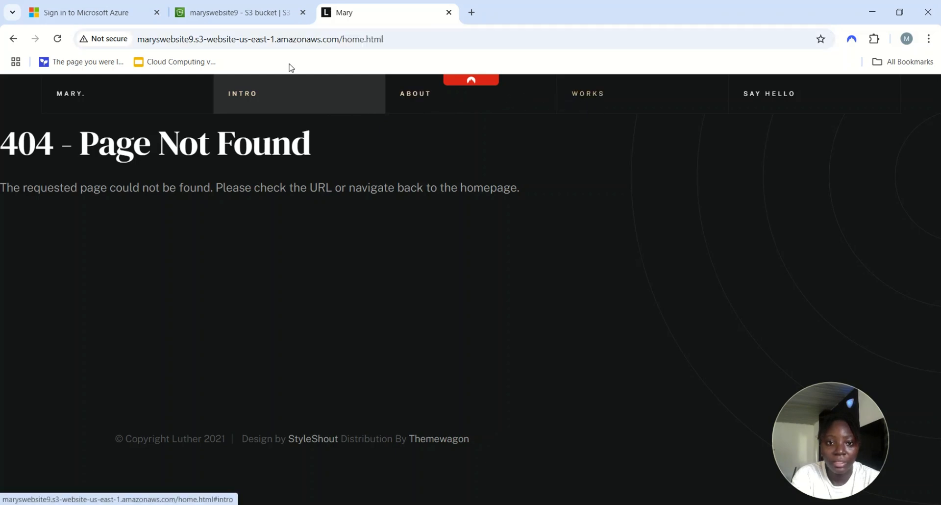
left_click(56, 99)
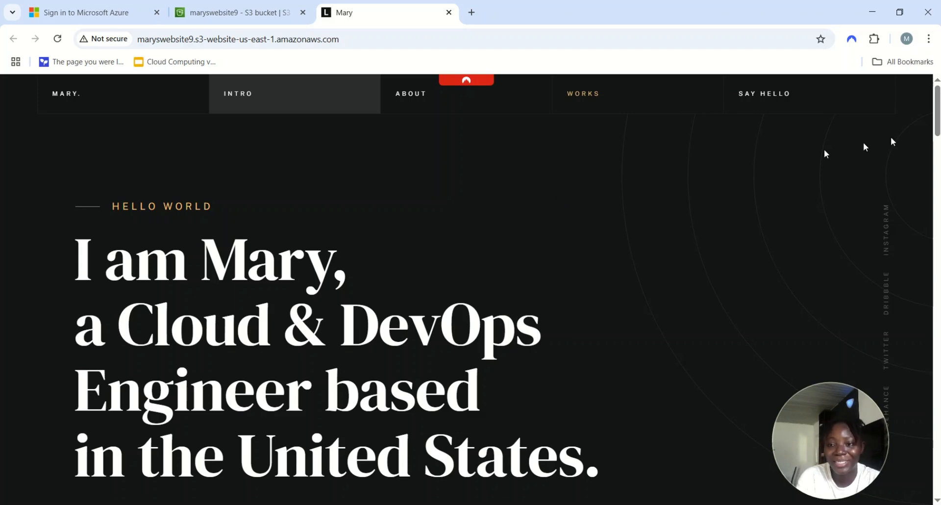
left_click_drag(937, 126, 937, 188)
scroll(471, 294, "down", 2)
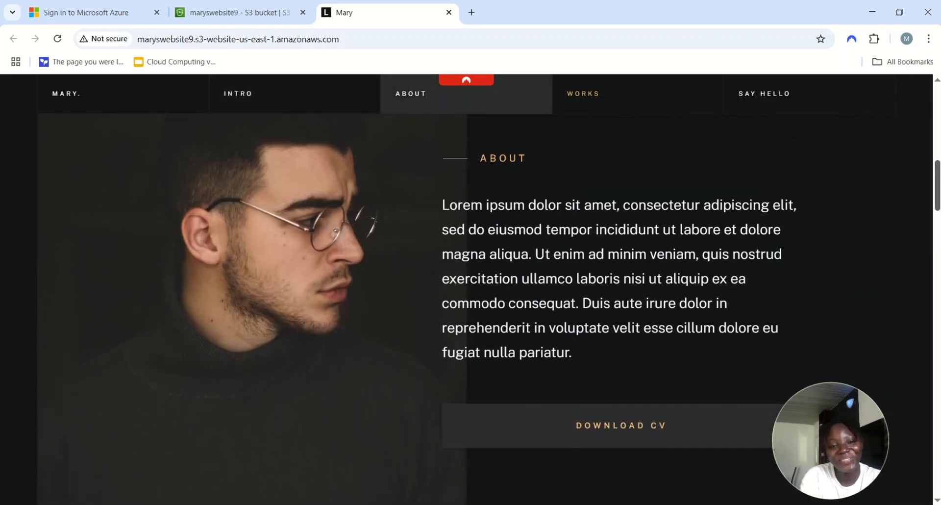
left_click_drag(937, 185, 938, 141)
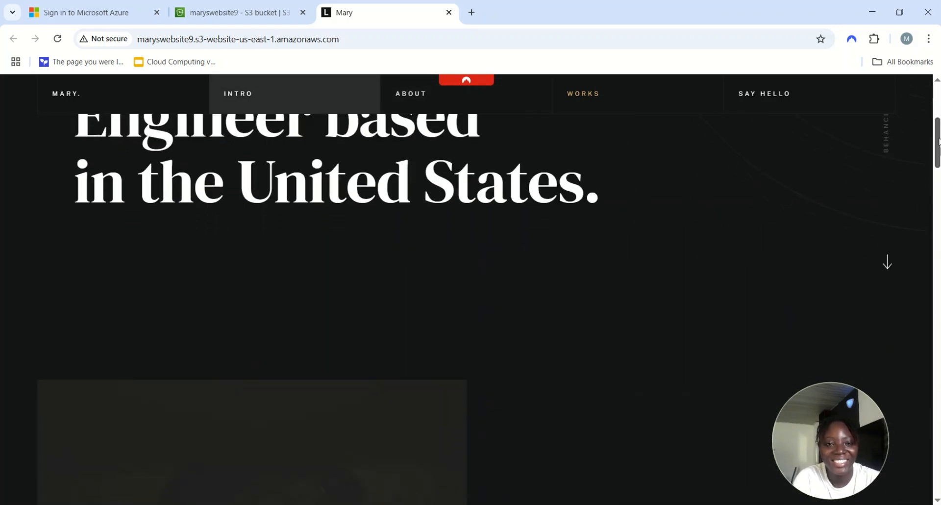